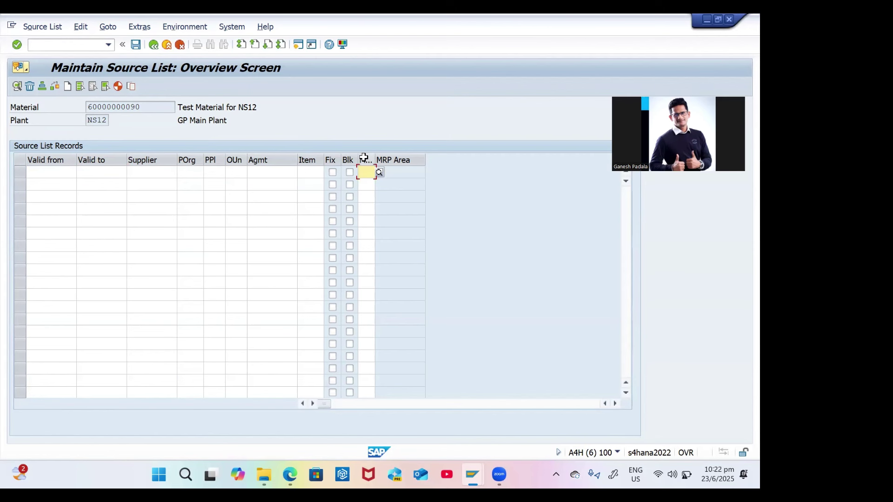
View the available materials planning usage options for the first source list record, and close the list without choosing one.
{"action": "left_click", "coordinate": [379, 172]}
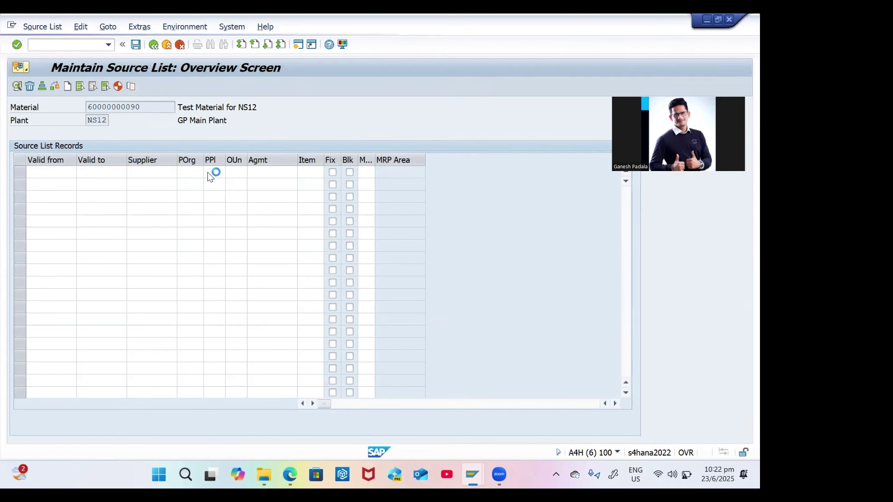
{"action": "left_click", "coordinate": [125, 158]}
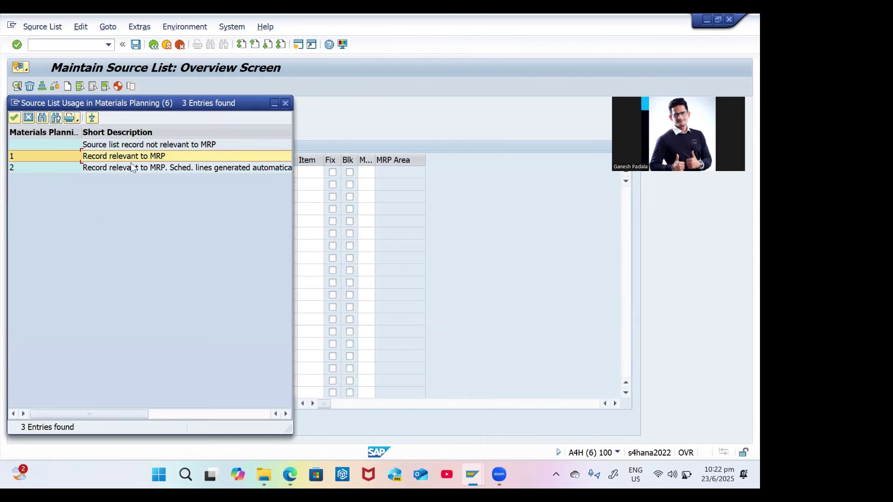
{"action": "left_click", "coordinate": [285, 104]}
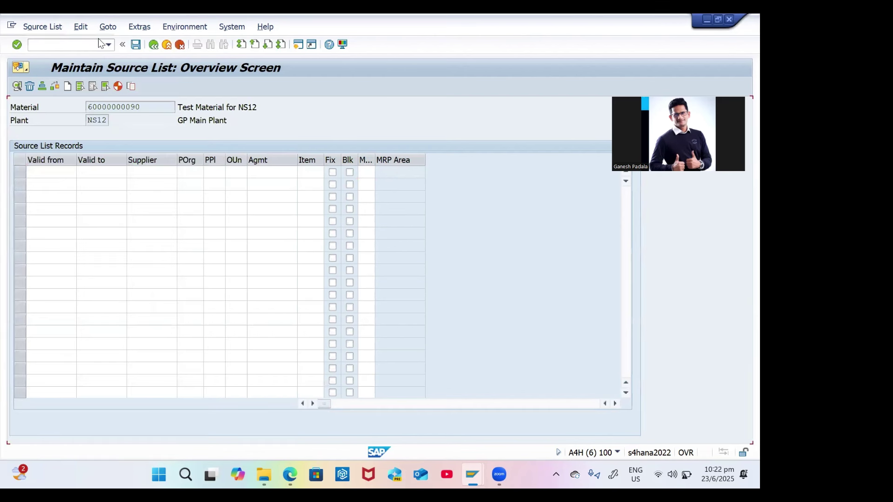
{"action": "left_click", "coordinate": [72, 46]}
{"action": "type", "text": "/NME12"}
{"action": "key", "text": "Return"}
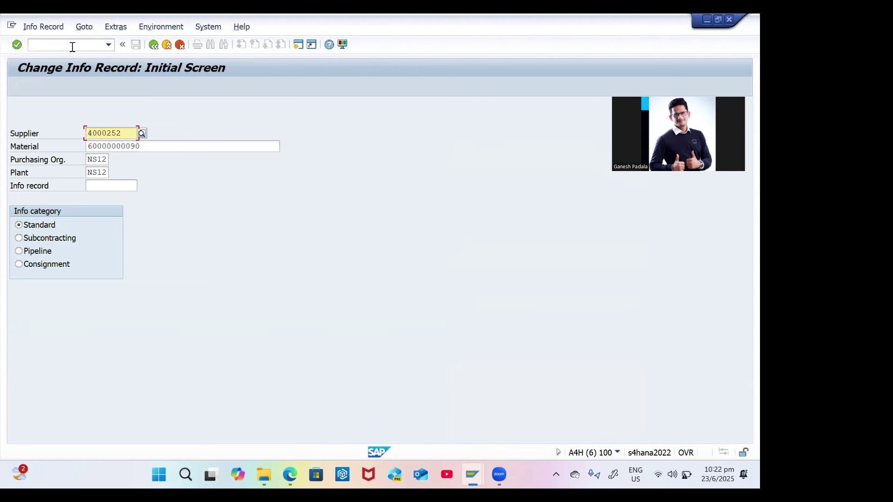
{"action": "key", "text": "Return"}
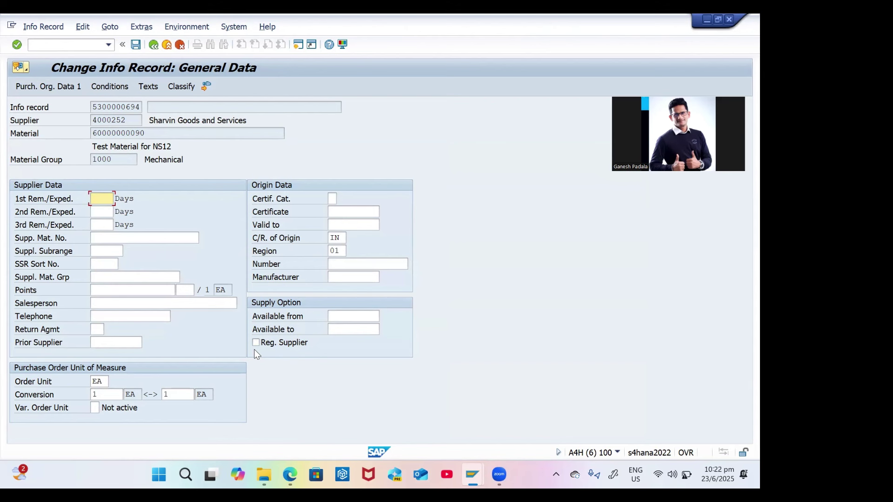
{"action": "key", "text": "Return"}
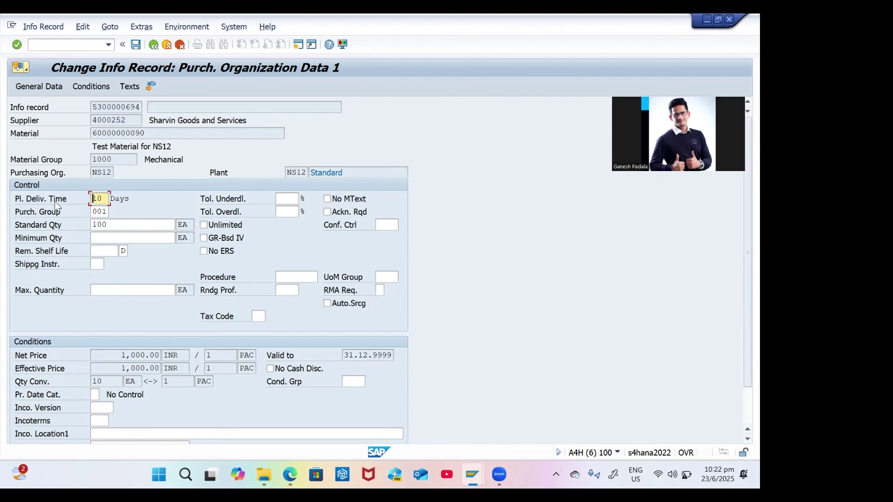
Enable automatic sourcing and GR-based invoice verification for the info record, and set its tax code to I0.
{"action": "left_click", "coordinate": [327, 304]}
{"action": "left_click", "coordinate": [274, 319]}
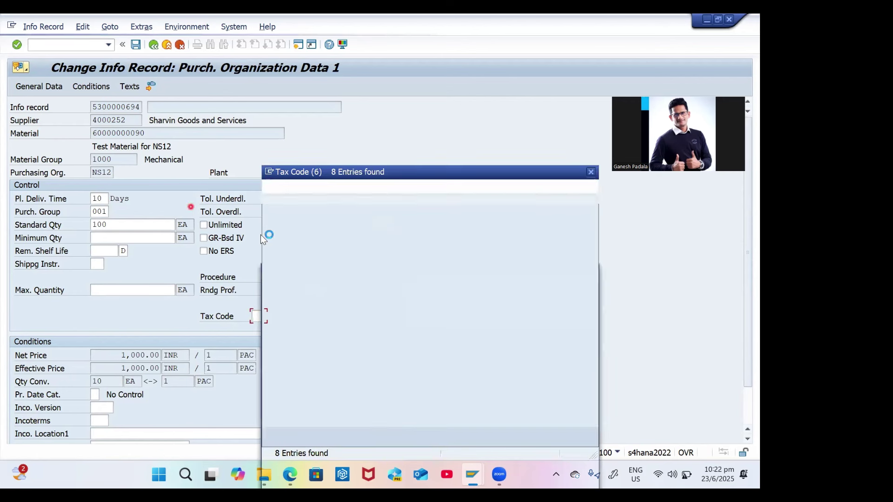
{"action": "double_click", "coordinate": [304, 237]}
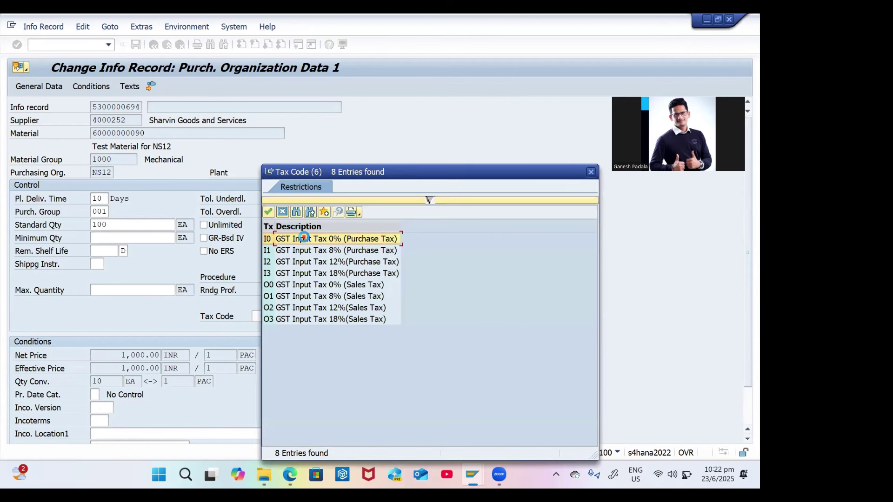
{"action": "left_click", "coordinate": [388, 225]}
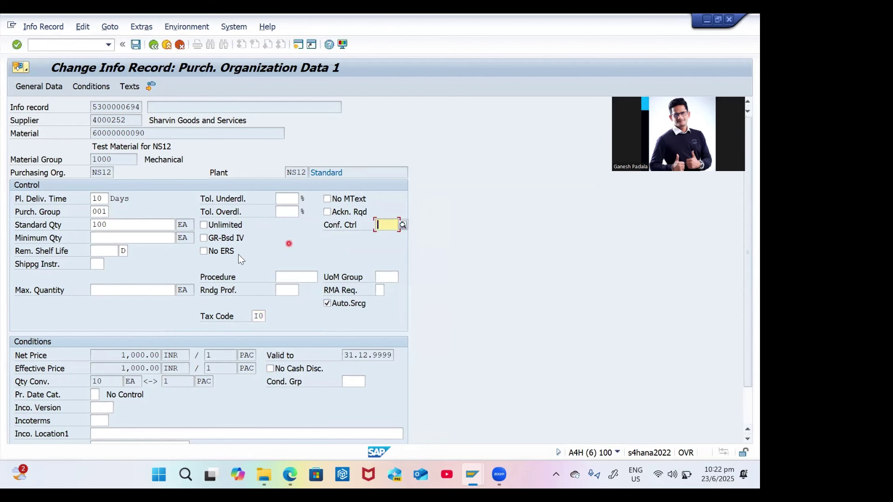
{"action": "left_click", "coordinate": [204, 239]}
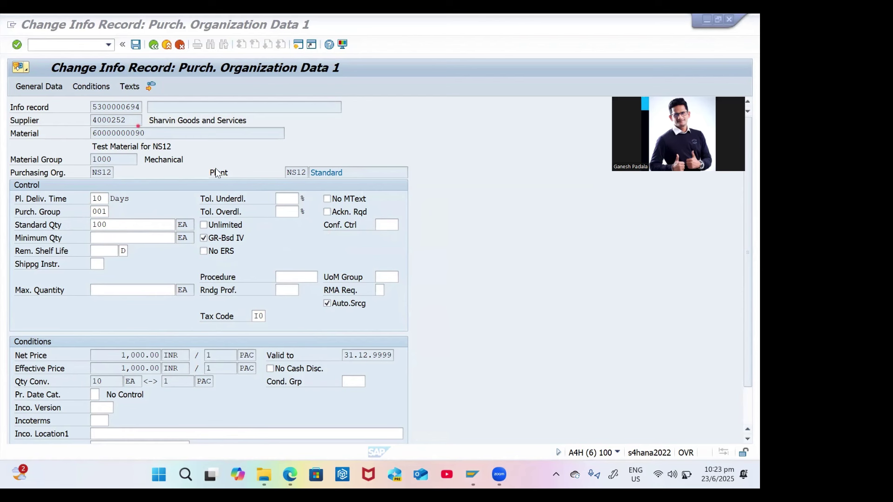
Check the delivery tolerance, standard quantity and minimum quantity fields, and save the info record.
{"action": "left_click", "coordinate": [294, 199]}
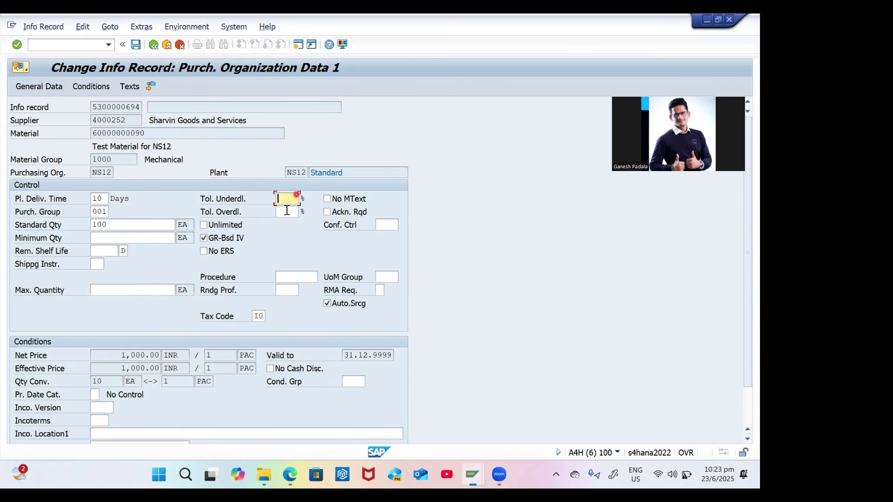
{"action": "left_click", "coordinate": [286, 209]}
{"action": "left_click", "coordinate": [129, 226]}
{"action": "left_click", "coordinate": [115, 238]}
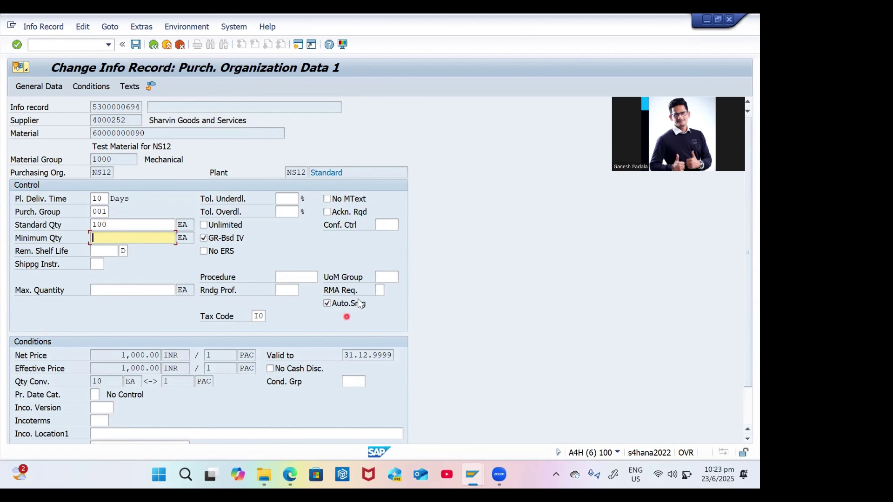
{"action": "left_click", "coordinate": [135, 44]}
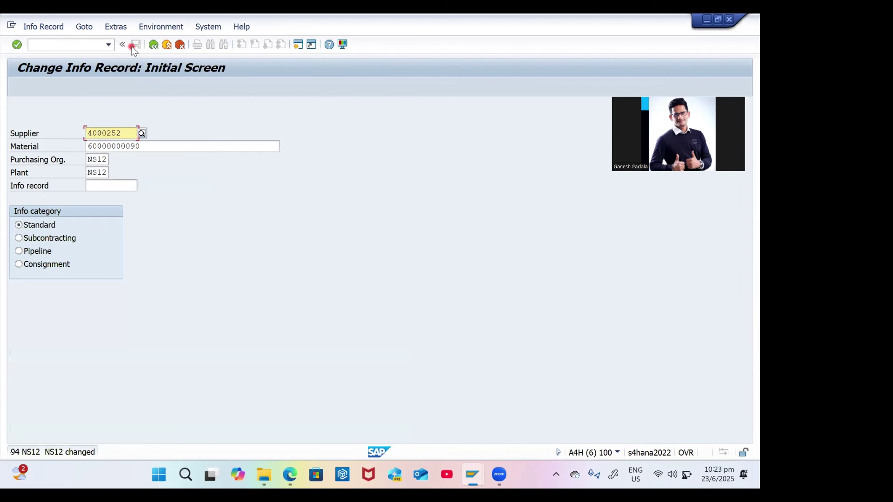
{"action": "left_click", "coordinate": [77, 46]}
{"action": "type", "text": "/NME1M"}
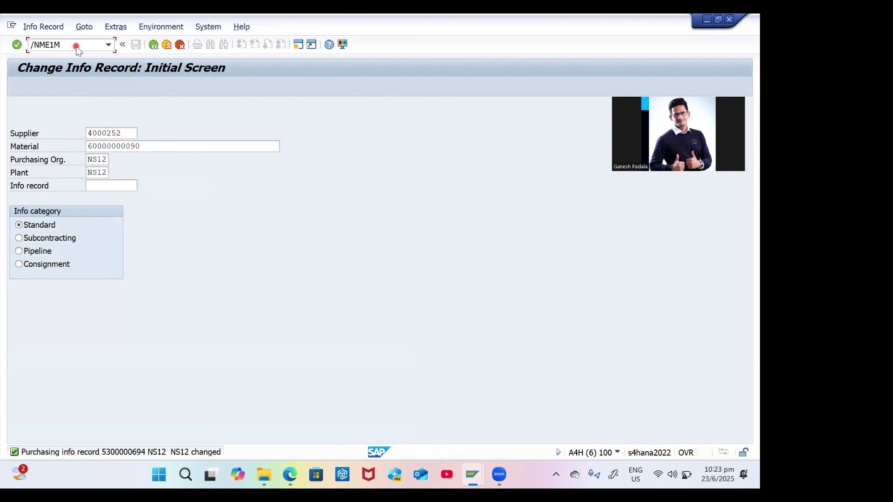
{"action": "key", "text": "Return"}
{"action": "left_click", "coordinate": [187, 186]}
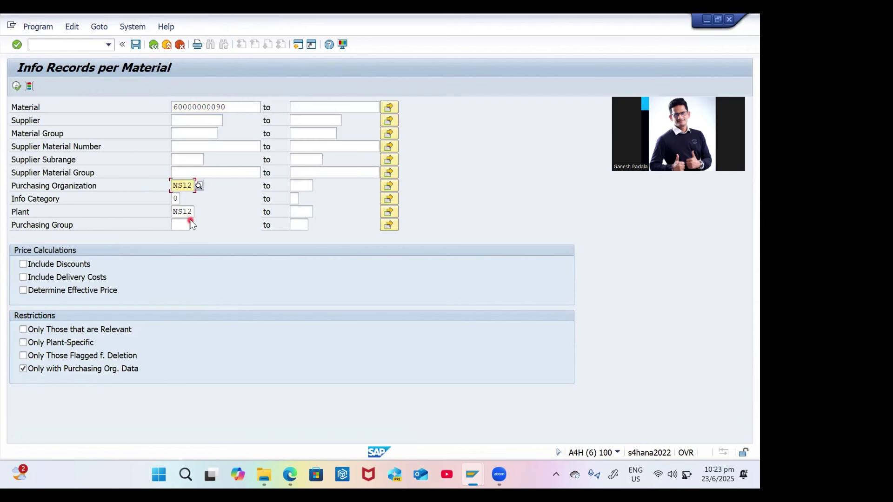
{"action": "left_click", "coordinate": [17, 86]}
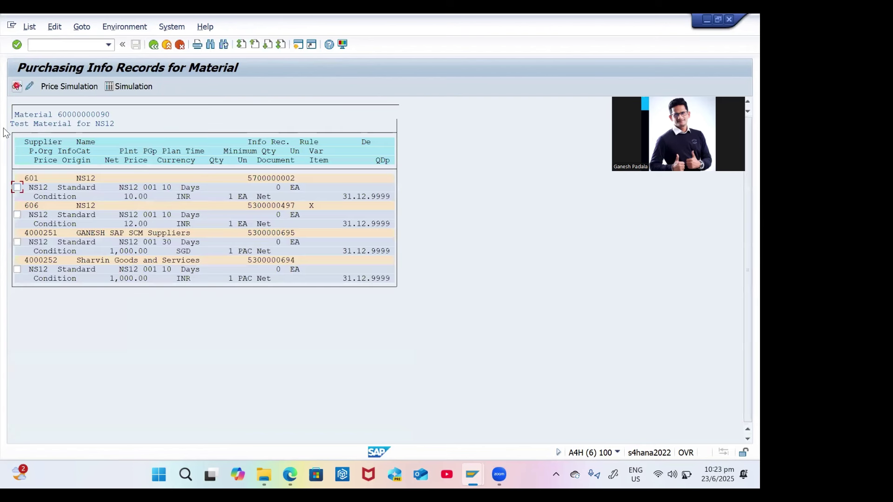
Check the automatic sourcing and regular supplier settings in supplier 601's info record, and return to the list.
{"action": "left_click", "coordinate": [17, 187]}
{"action": "left_click", "coordinate": [28, 86]}
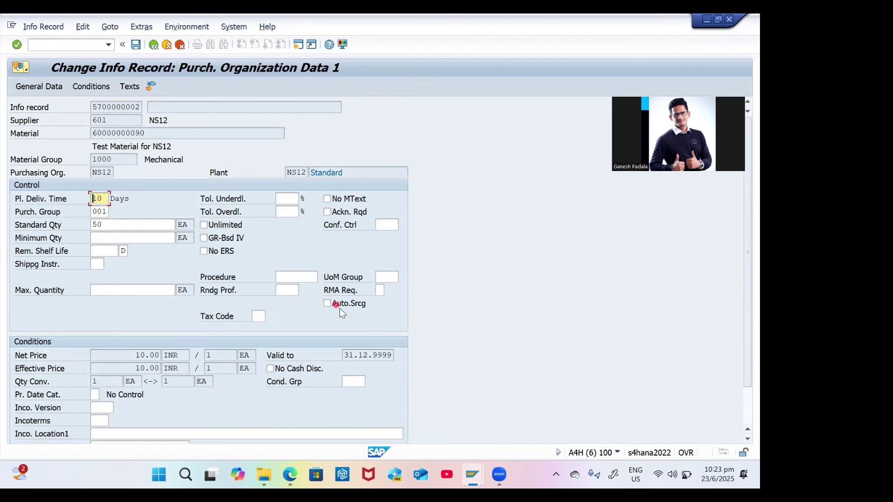
{"action": "left_click", "coordinate": [24, 86]}
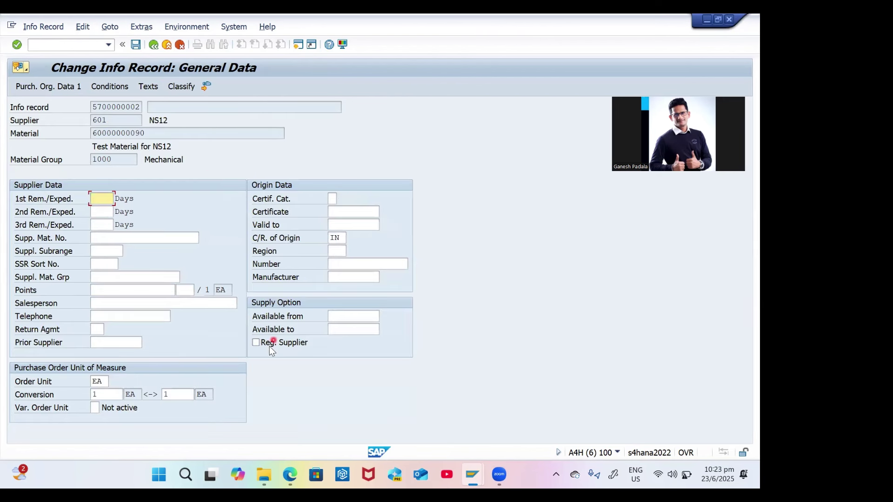
{"action": "left_click", "coordinate": [154, 44]}
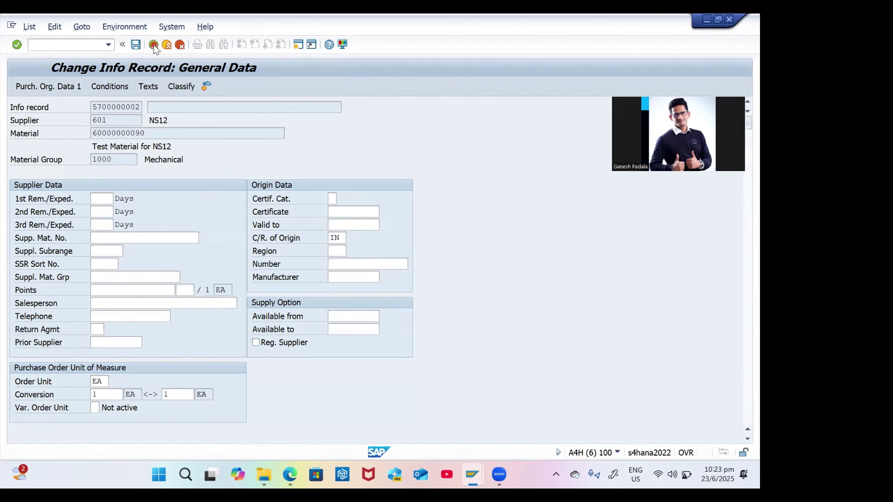
Display the general data of supplier 606's info record to check its supply options, and return to the list.
{"action": "left_click", "coordinate": [17, 214]}
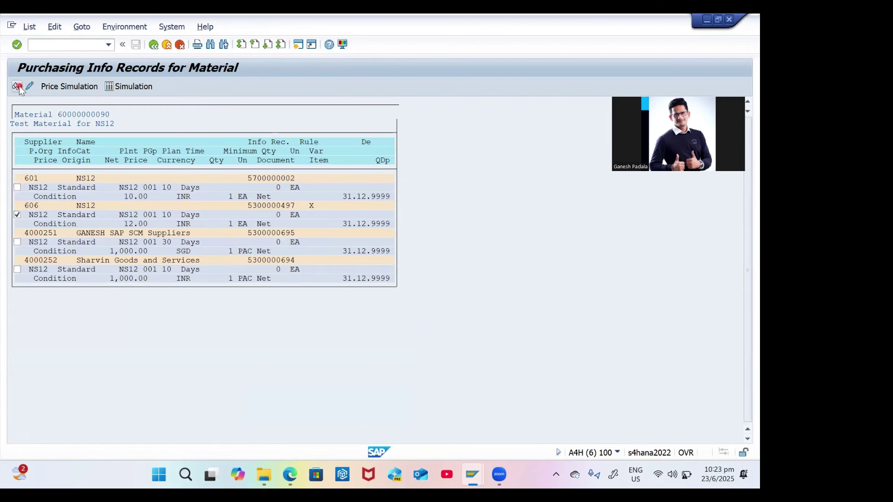
{"action": "left_click", "coordinate": [25, 87]}
{"action": "left_click", "coordinate": [24, 86]}
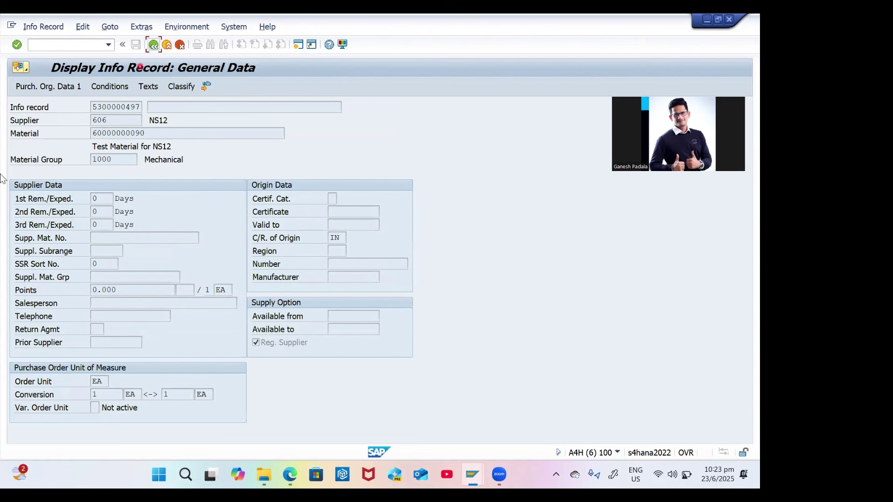
{"action": "left_click", "coordinate": [153, 44]}
Open supplier 606's info record in change mode and review both its general data and purchasing organization data.
{"action": "left_click", "coordinate": [17, 215]}
{"action": "left_click", "coordinate": [29, 87]}
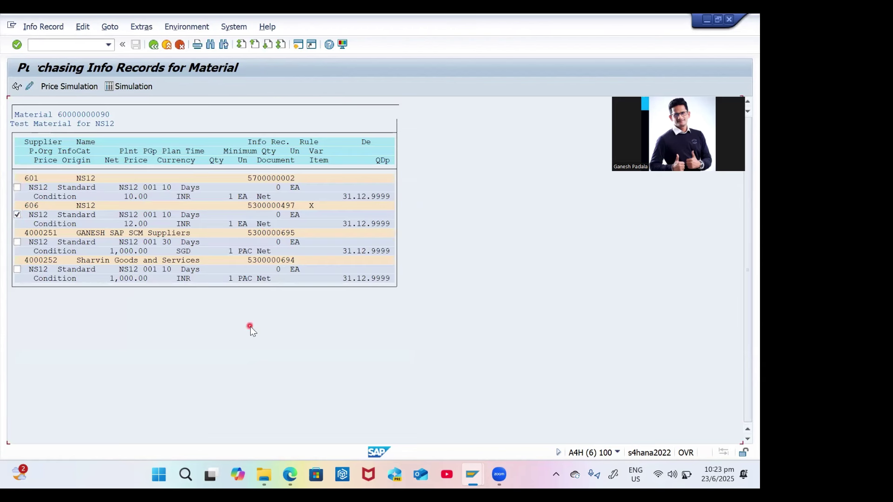
{"action": "left_click", "coordinate": [41, 87]}
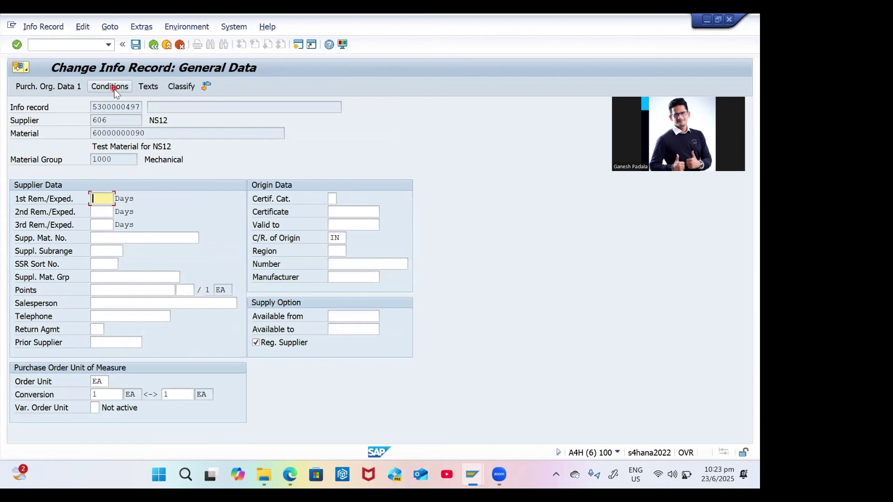
{"action": "left_click", "coordinate": [68, 87]}
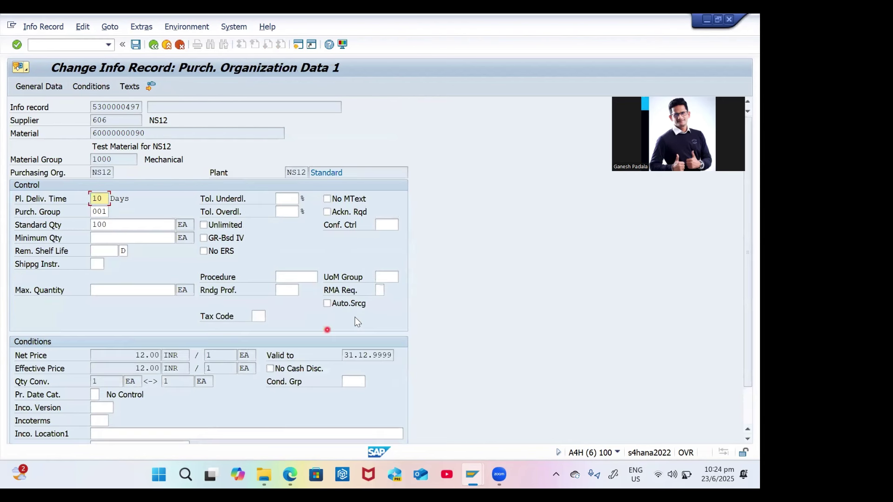
{"action": "left_click", "coordinate": [154, 44]}
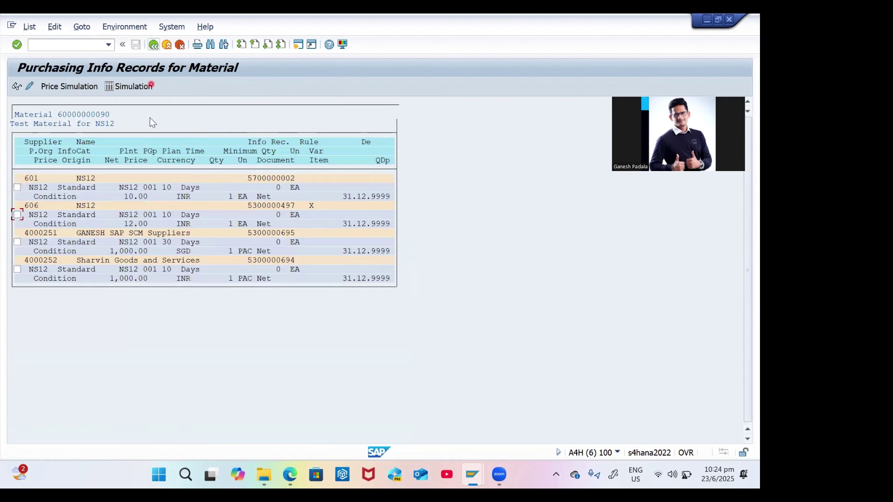
Check the purchasing organization data of the info record priced in SGD, and return to the list.
{"action": "left_click", "coordinate": [18, 242]}
{"action": "left_click", "coordinate": [29, 85]}
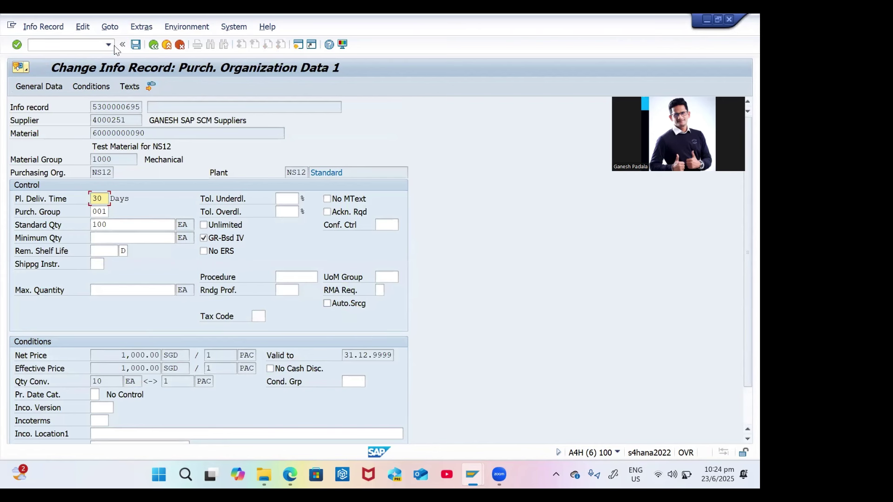
{"action": "left_click", "coordinate": [160, 48]}
Reopen supplier 606's info record to check the regular supplier indicator in its general data, and return to the list.
{"action": "left_click", "coordinate": [19, 282]}
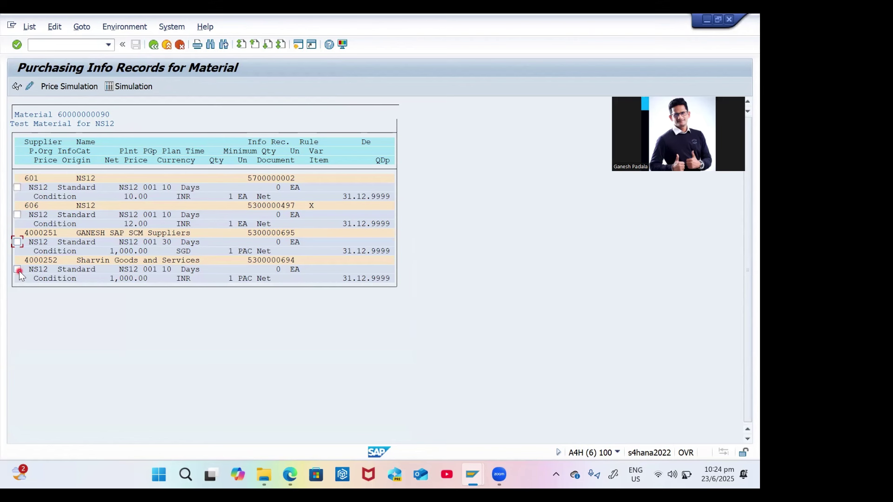
{"action": "left_click", "coordinate": [17, 242]}
{"action": "left_click", "coordinate": [18, 277]}
{"action": "left_click", "coordinate": [21, 214]}
{"action": "left_click", "coordinate": [30, 86]}
{"action": "left_click", "coordinate": [40, 86]}
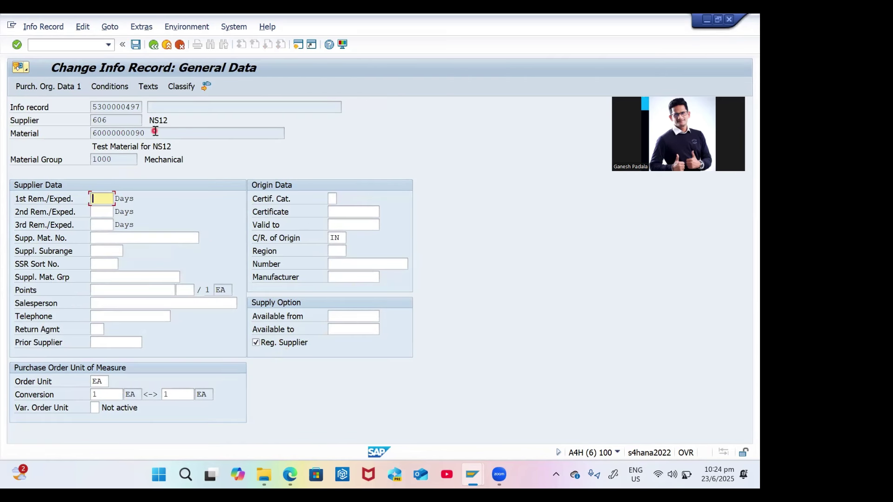
{"action": "left_click", "coordinate": [154, 46]}
Mark supplier 601 as the regular supplier in its info record's general data, accept the warning and save.
{"action": "left_click", "coordinate": [17, 187]}
{"action": "left_click", "coordinate": [29, 85]}
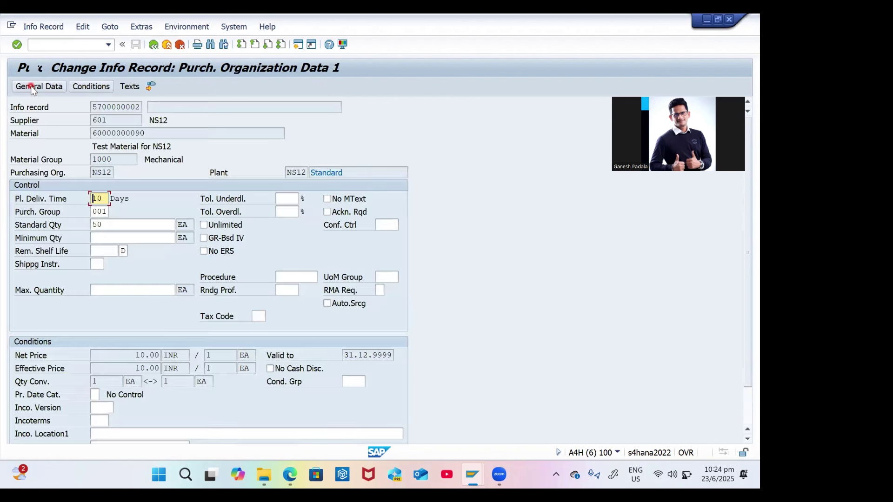
{"action": "left_click", "coordinate": [32, 88]}
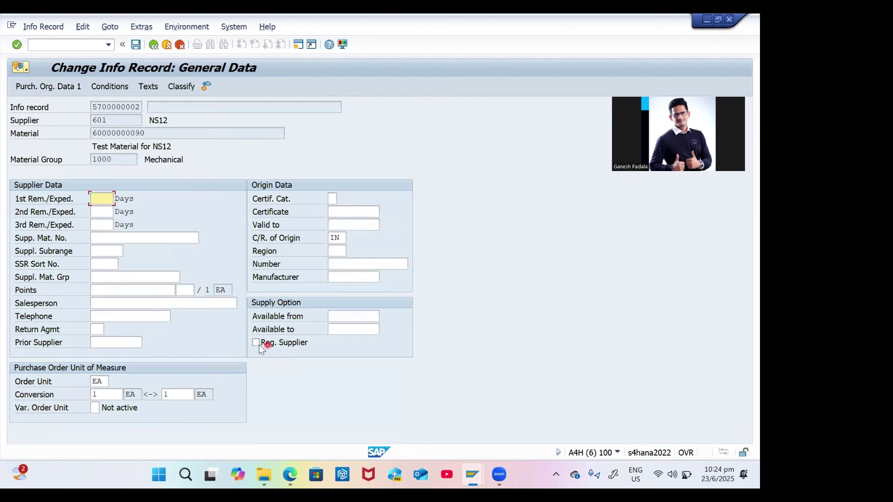
{"action": "left_click", "coordinate": [256, 343]}
{"action": "left_click", "coordinate": [175, 396]}
{"action": "key", "text": "Return"}
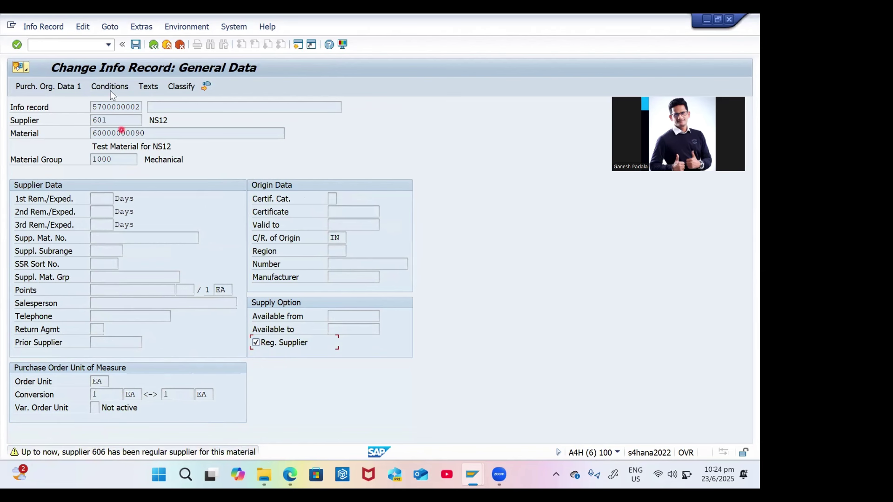
{"action": "left_click", "coordinate": [135, 46]}
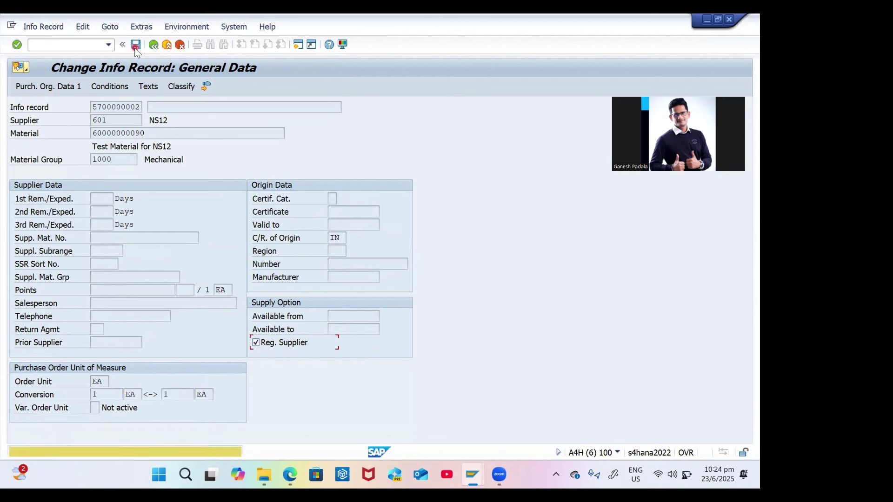
Reopen supplier 601's info record and verify the regular supplier indicator in its general data.
{"action": "left_click", "coordinate": [17, 187]}
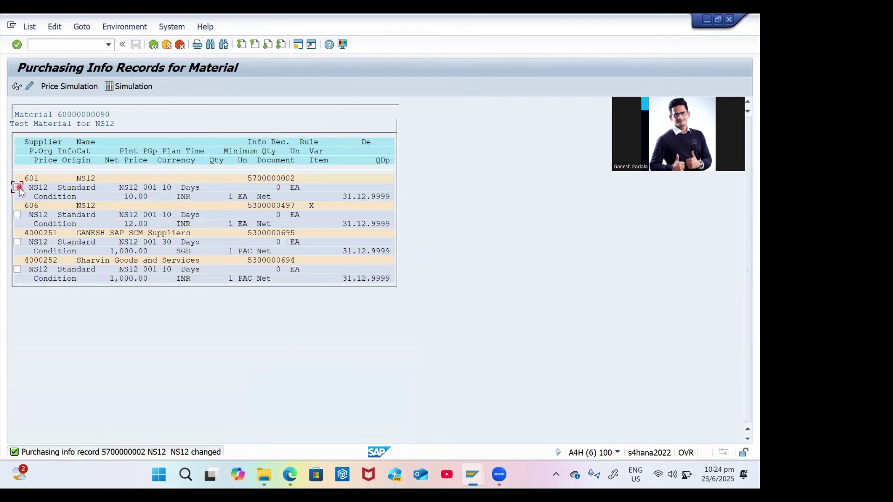
{"action": "left_click", "coordinate": [27, 88]}
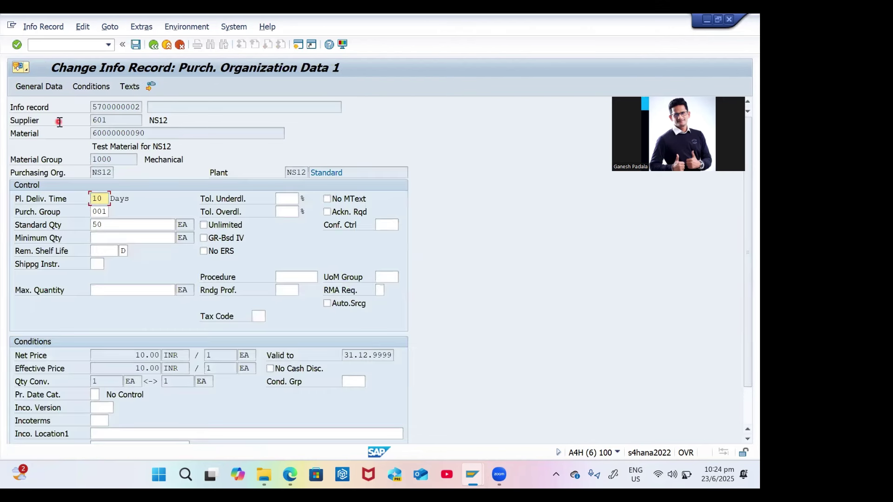
{"action": "left_click", "coordinate": [33, 85]}
{"action": "key", "text": "Return"}
{"action": "left_click", "coordinate": [257, 353]}
{"action": "key", "text": "F3"}
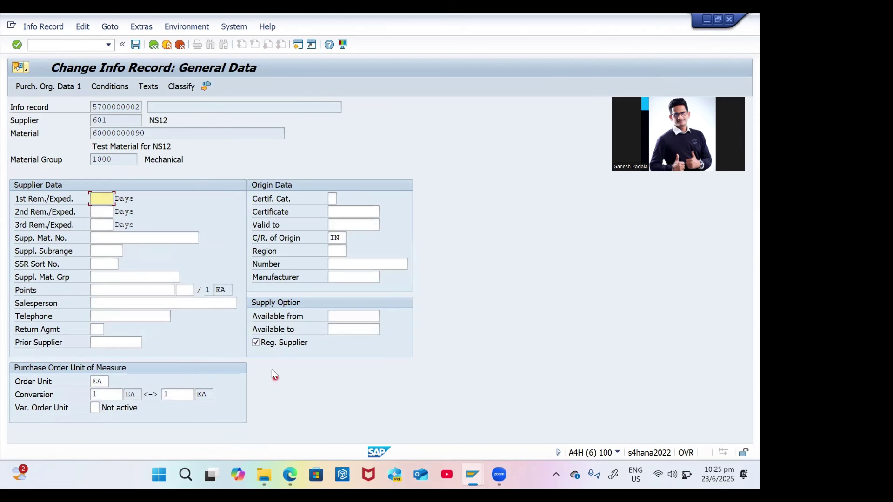
Return to the list, check the regular supplier indicator in supplier 606's info record general data, and go back.
{"action": "left_click", "coordinate": [153, 45]}
{"action": "left_click", "coordinate": [19, 219]}
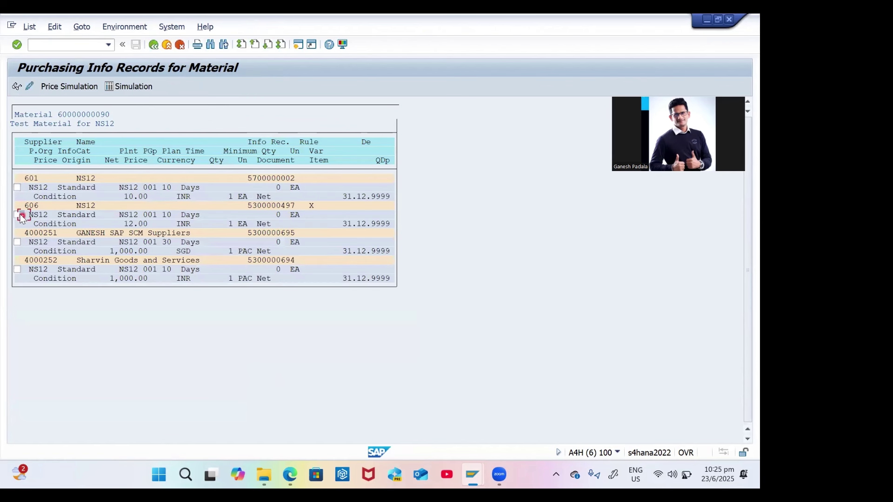
{"action": "left_click", "coordinate": [29, 86]}
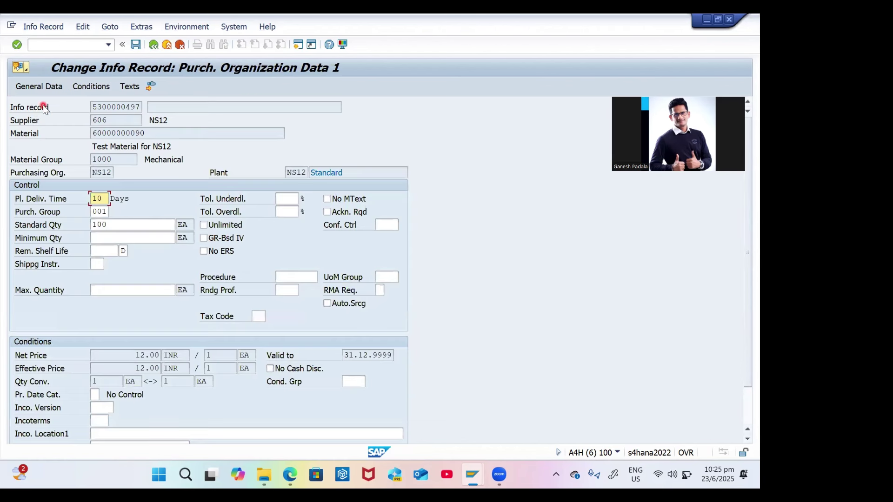
{"action": "left_click", "coordinate": [39, 86]}
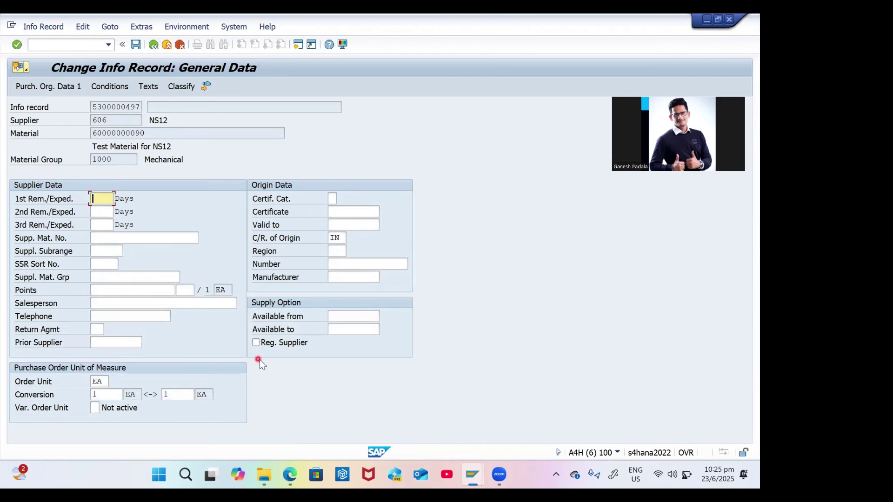
{"action": "left_click", "coordinate": [153, 45]}
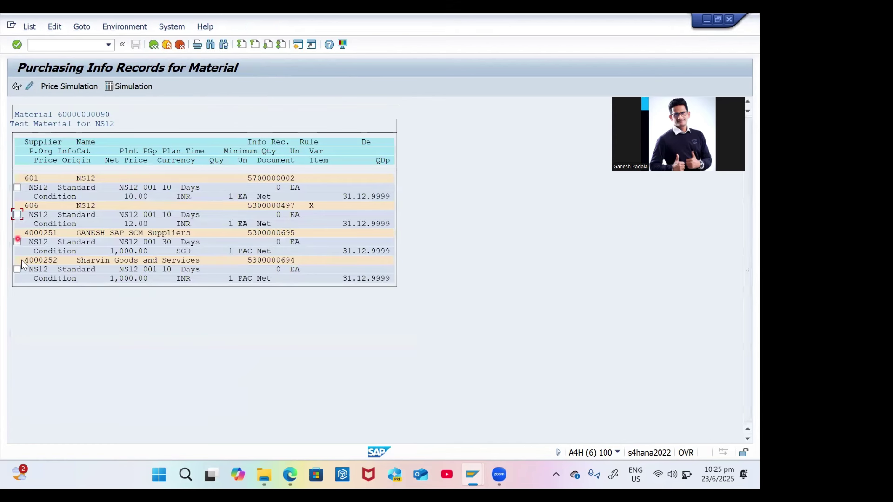
Check the automatic sourcing indicator in the purchasing organization data of Sharvin Goods and Services' info record, and return to the list.
{"action": "left_click", "coordinate": [17, 269]}
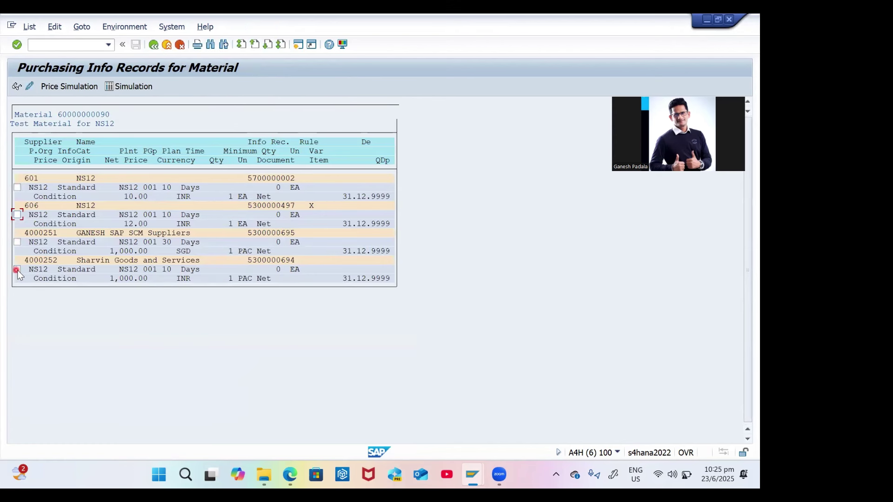
{"action": "left_click", "coordinate": [30, 86]}
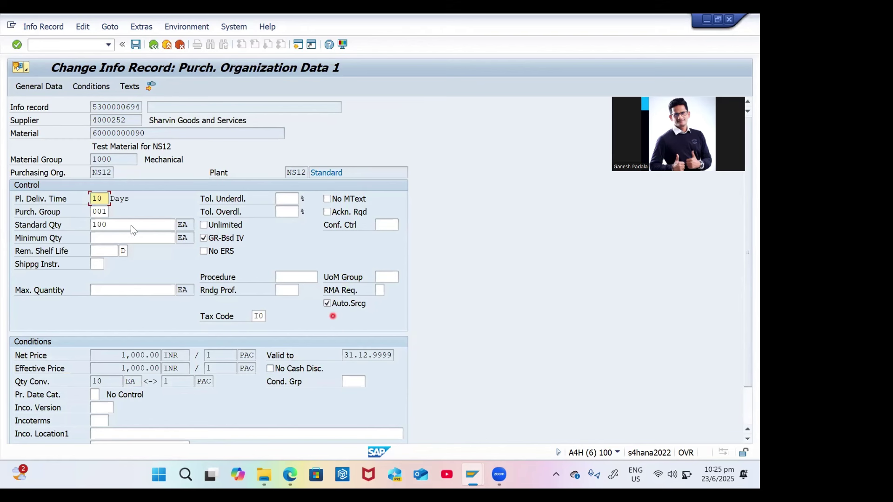
{"action": "left_click", "coordinate": [154, 45]}
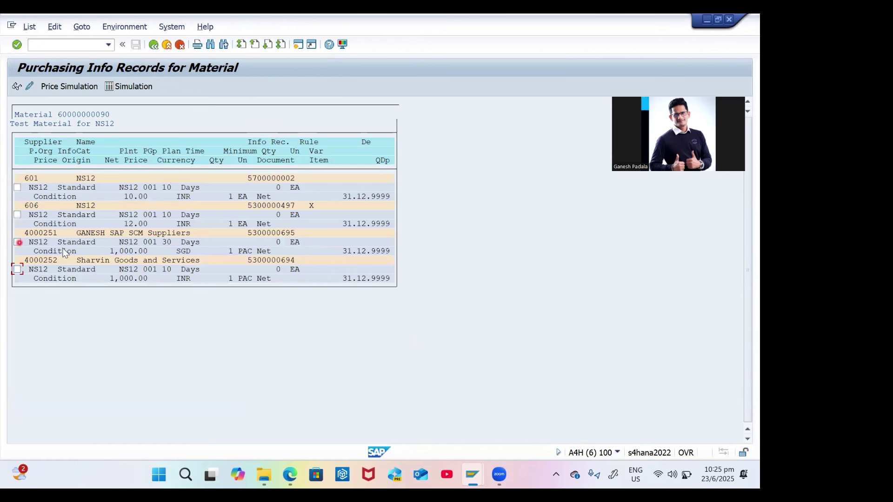
Enable automatic sourcing in the purchasing organization data of the info record priced in SGD, and save the record.
{"action": "left_click", "coordinate": [17, 242]}
{"action": "left_click", "coordinate": [31, 86]}
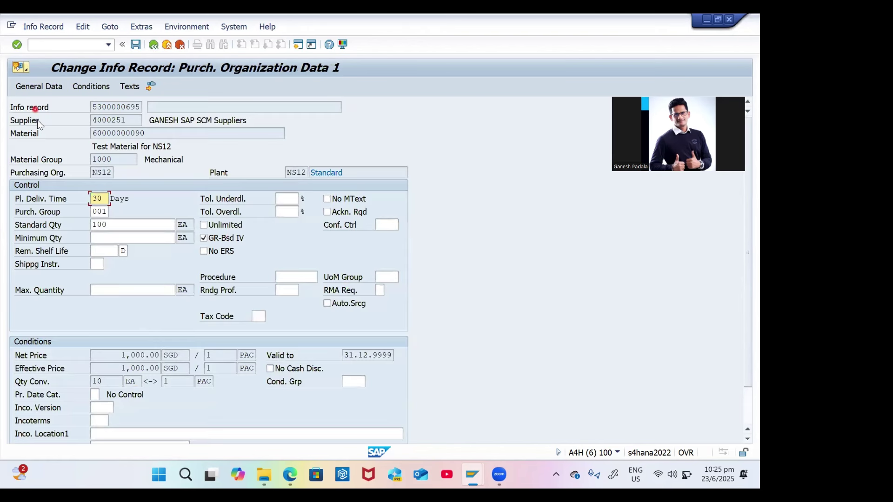
{"action": "left_click", "coordinate": [362, 309]}
{"action": "left_click", "coordinate": [193, 181]}
{"action": "key", "text": "Return"}
{"action": "left_click", "coordinate": [136, 44]}
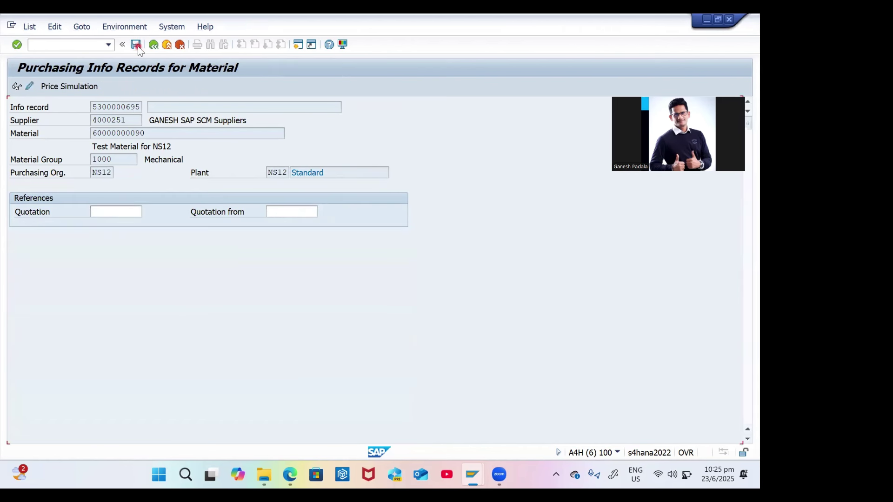
Clear the automatic sourcing indicator in the purchasing organization data of Sharvin Goods and Services' info record.
{"action": "left_click", "coordinate": [17, 269]}
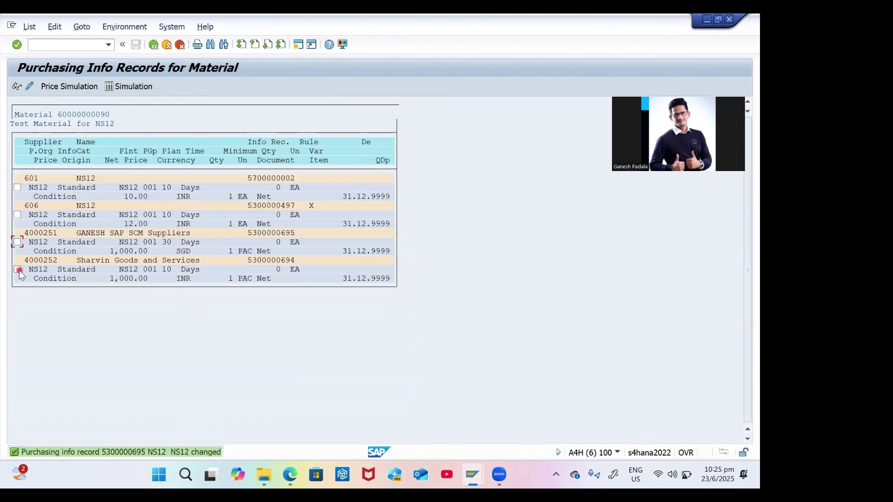
{"action": "left_click", "coordinate": [29, 87]}
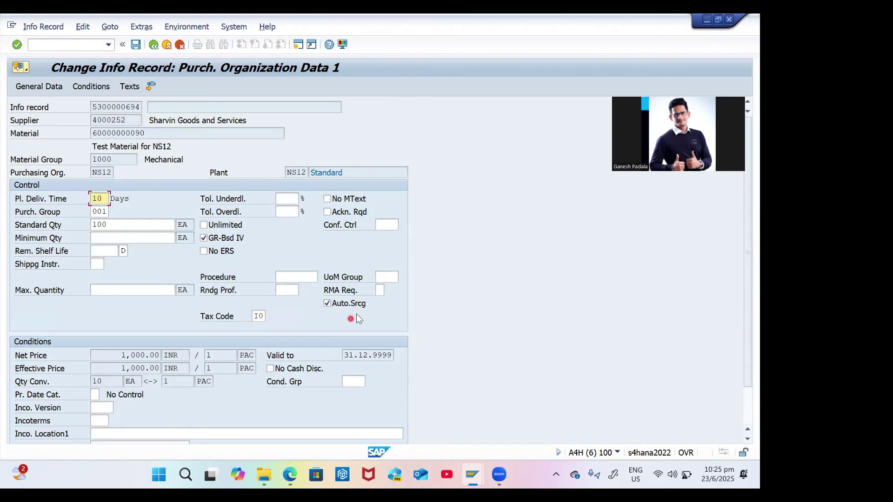
{"action": "left_click", "coordinate": [328, 303]}
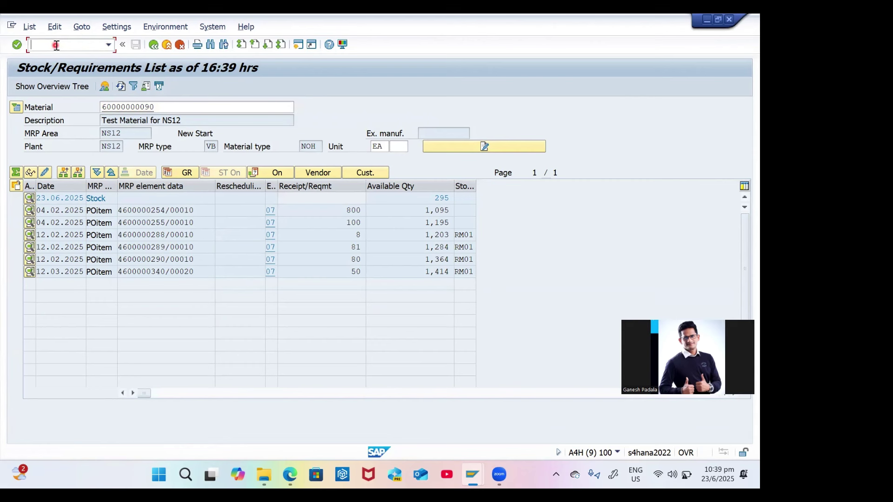
Switch to the session showing the MRP Live results and start transaction ME12 there.
{"action": "key", "text": "alt+Tab"}
{"action": "key", "text": "alt+Tab"}
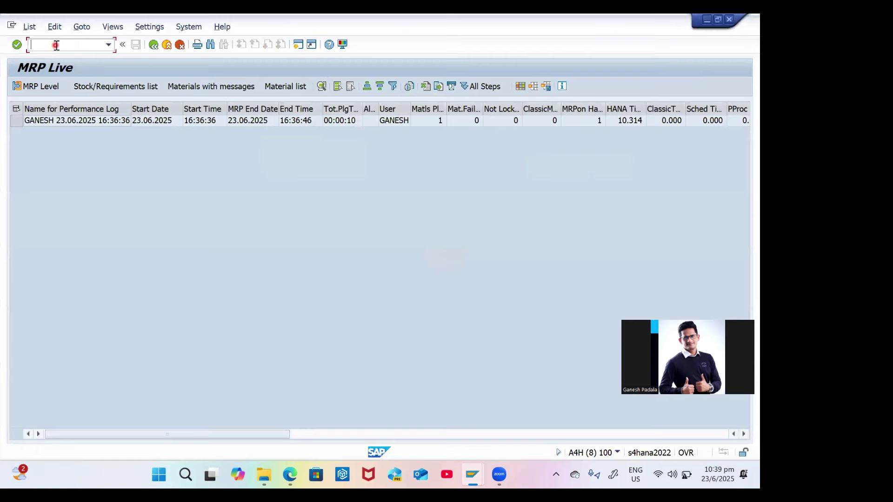
{"action": "type", "text": "/N"}
{"action": "type", "text": "ME12"}
{"action": "key", "text": "Return"}
{"action": "key", "text": "Delete"}
{"action": "key", "text": "Delete"}
{"action": "key", "text": "Delete"}
{"action": "key", "text": "Down"}
{"action": "key", "text": "Down"}
{"action": "key", "text": "Down"}
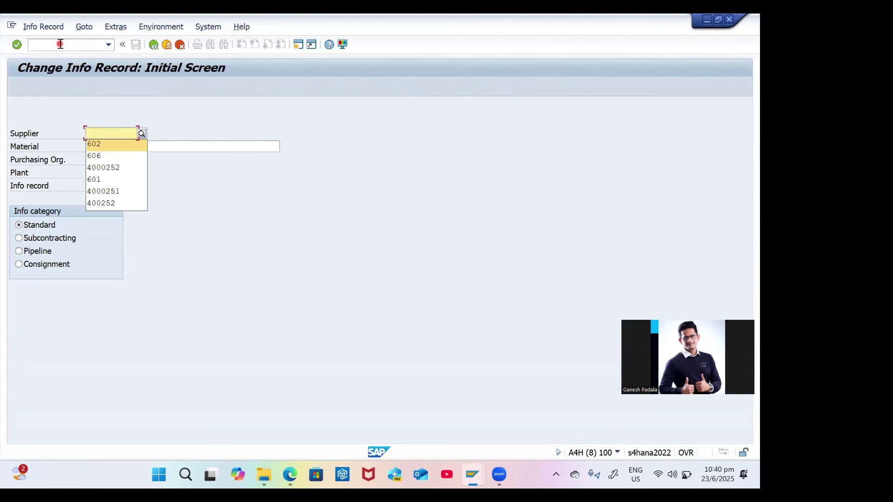
{"action": "key", "text": "Return"}
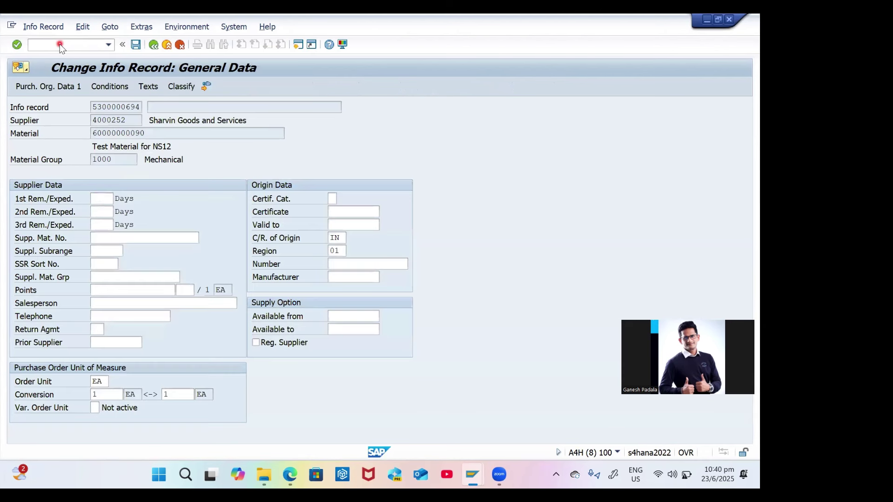
Enable automatic sourcing in the info record's purchasing organization data and save the record.
{"action": "key", "text": "Return"}
{"action": "left_click", "coordinate": [328, 304]}
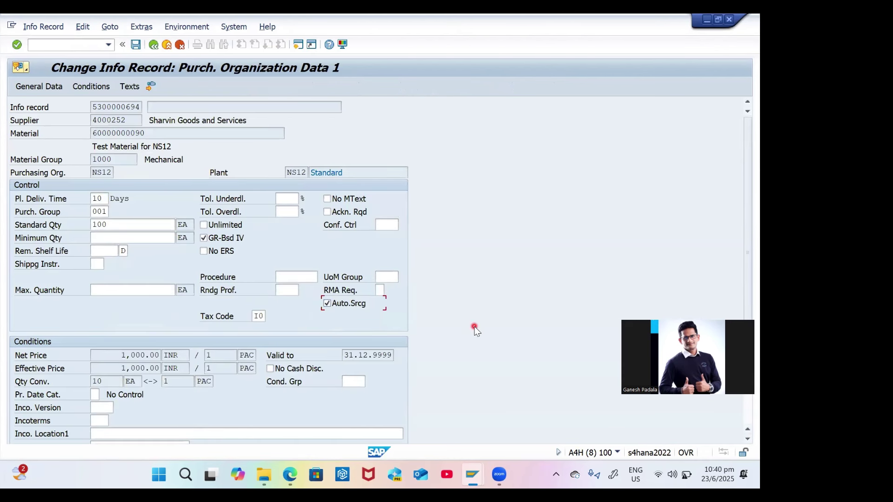
{"action": "key", "text": "ctrl+s"}
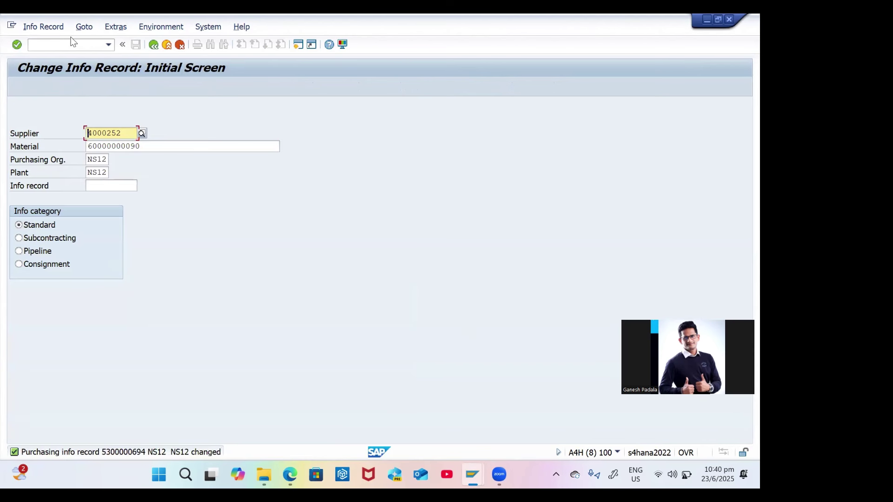
{"action": "left_click", "coordinate": [56, 45]}
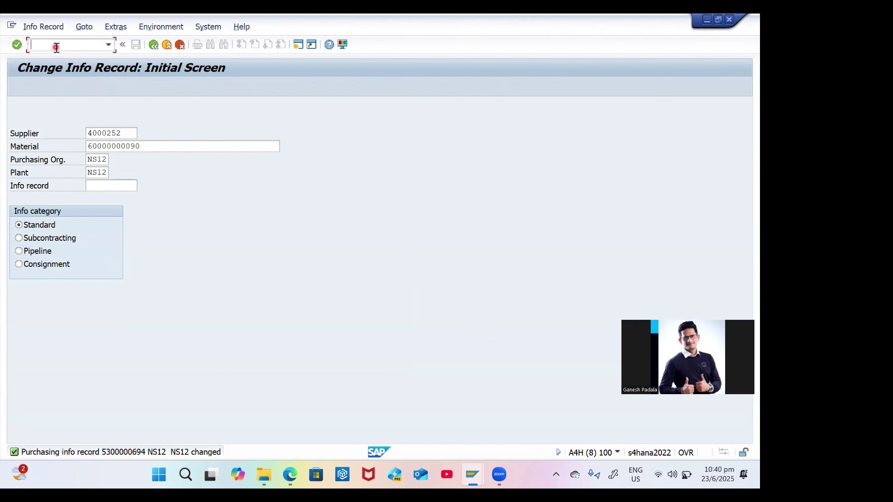
{"action": "type", "text": "/nme51n"}
{"action": "key", "text": "Return"}
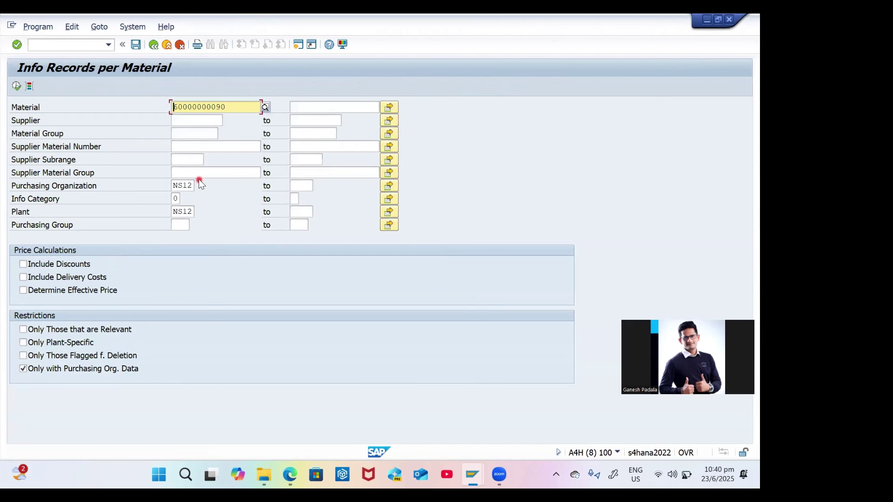
{"action": "left_click", "coordinate": [16, 86]}
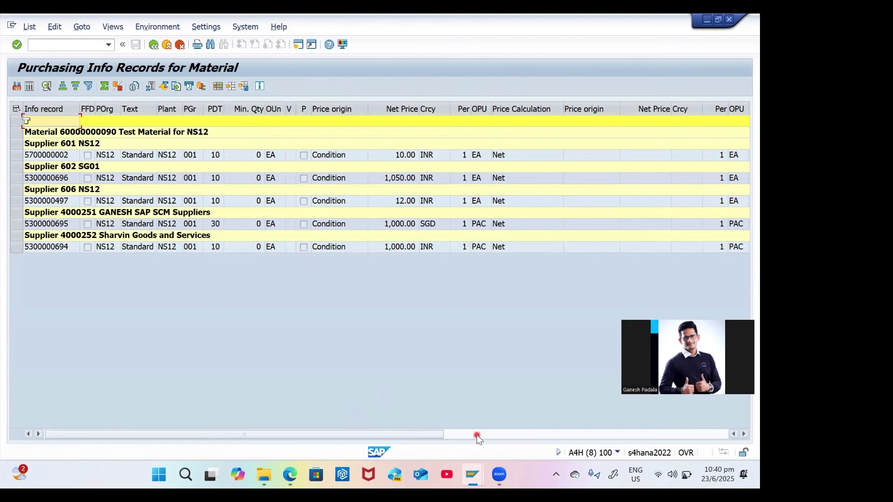
Find the automatic sourcing field with the search term AUTO and add it to the report layout's displayed columns.
{"action": "left_click", "coordinate": [218, 86]}
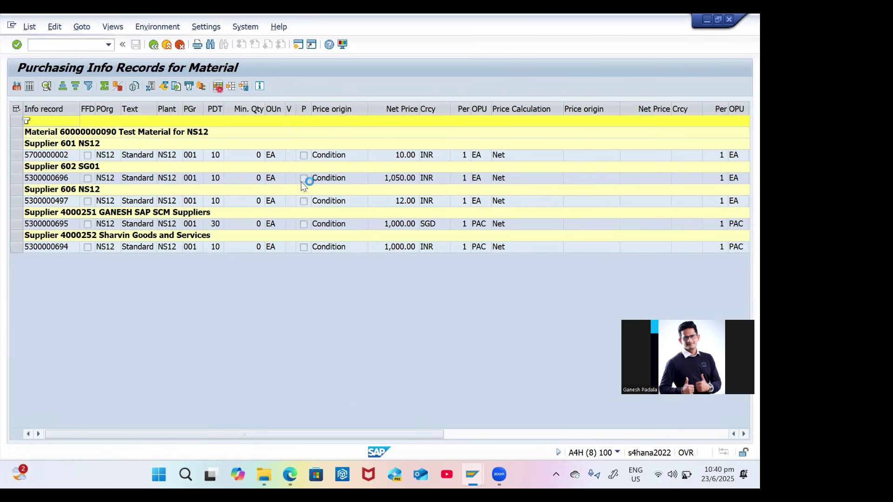
{"action": "left_click", "coordinate": [241, 178]}
{"action": "type", "text": "AUTO"}
{"action": "key", "text": "Return"}
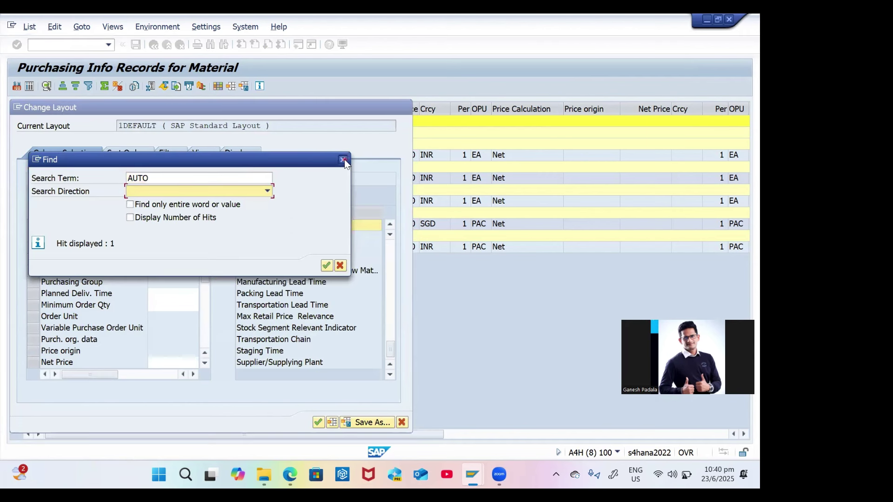
{"action": "left_click", "coordinate": [326, 265]}
{"action": "left_click", "coordinate": [222, 269]}
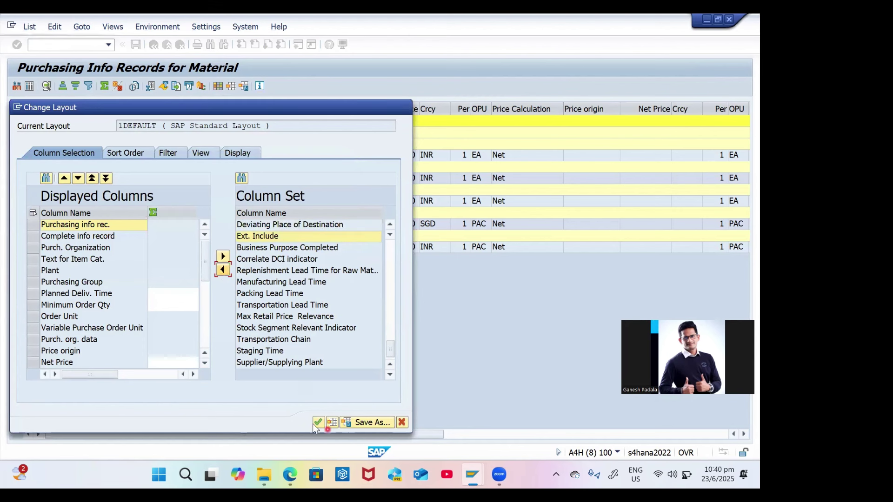
{"action": "left_click", "coordinate": [319, 423]}
Move the AS column to the front of the report and check its value for Sharvin Goods and Services.
{"action": "left_click", "coordinate": [708, 435]}
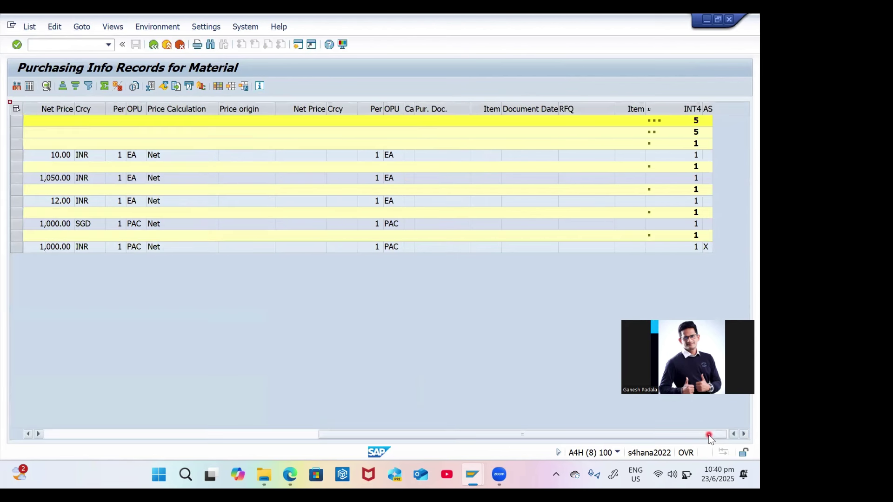
{"action": "mouse_move", "coordinate": [707, 108]}
{"action": "left_mouse_down"}
{"action": "mouse_move", "coordinate": [1, 150]}
{"action": "mouse_move", "coordinate": [2, 128]}
{"action": "mouse_move", "coordinate": [18, 128]}
{"action": "left_mouse_up"}
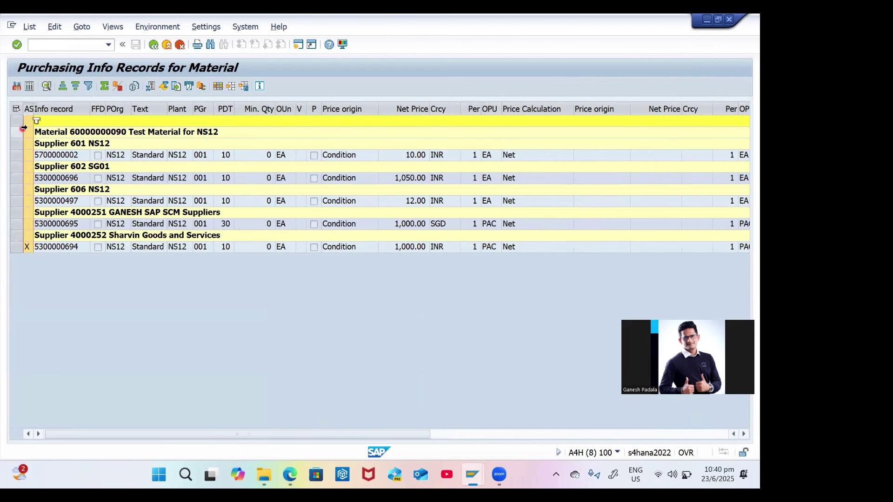
{"action": "left_click", "coordinate": [42, 250]}
{"action": "left_click", "coordinate": [29, 249]}
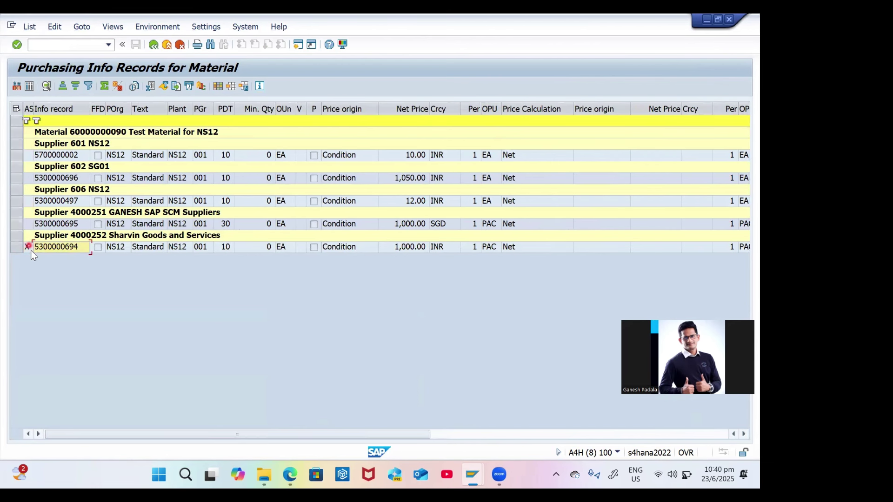
Switch to the session with the Stock/Requirements List as of 16:37 hrs and open MRP Live in a new session.
{"action": "key", "text": "alt+Tab"}
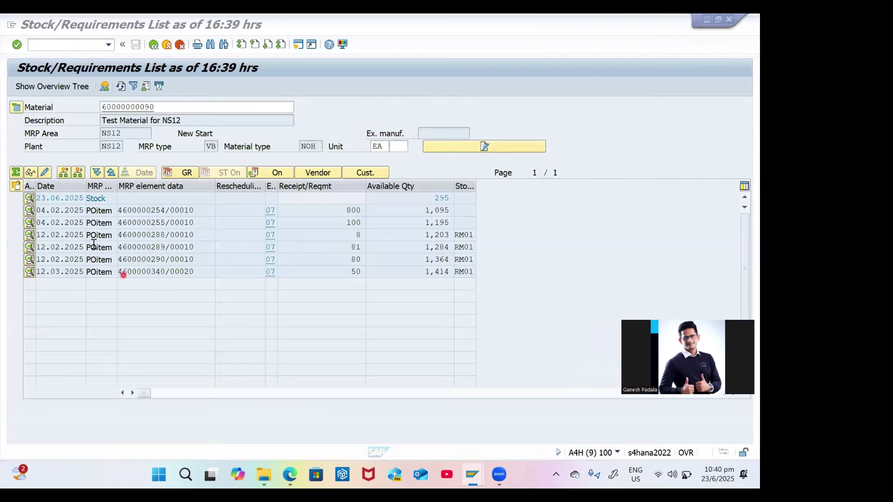
{"action": "key", "text": "alt+Tab"}
{"action": "key", "text": "alt+Tab"}
{"action": "key", "text": "alt+Tab"}
{"action": "key", "text": "alt+Tab"}
{"action": "key", "text": "alt+Tab"}
{"action": "key", "text": "alt+Tab"}
{"action": "key", "text": "alt+Tab"}
{"action": "key", "text": "alt+Tab"}
{"action": "key", "text": "alt+Tab"}
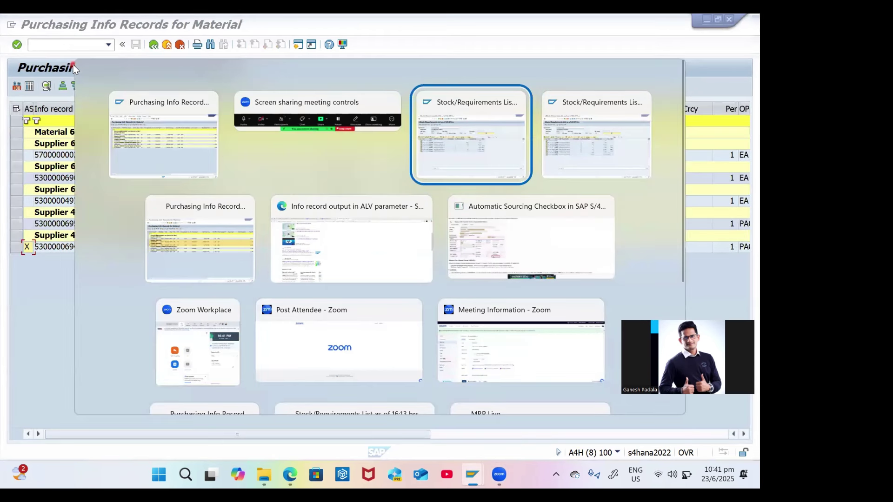
{"action": "type", "text": "/OMD0"}
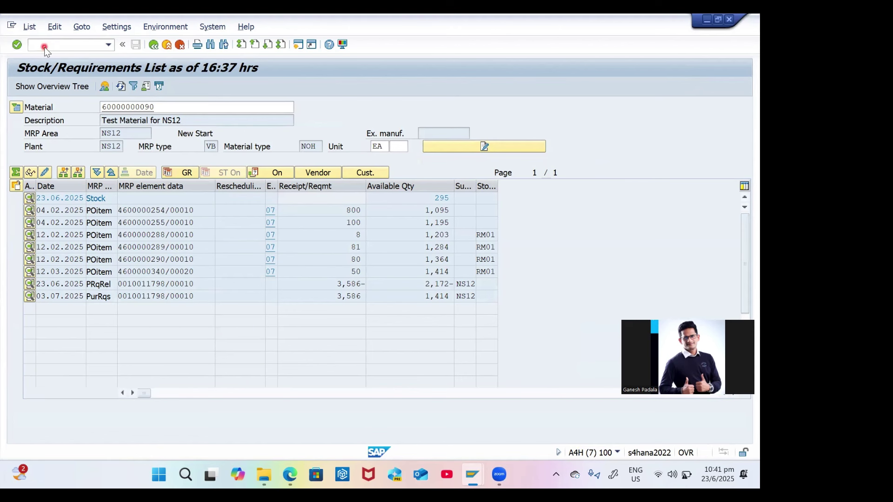
{"action": "key", "text": "Return"}
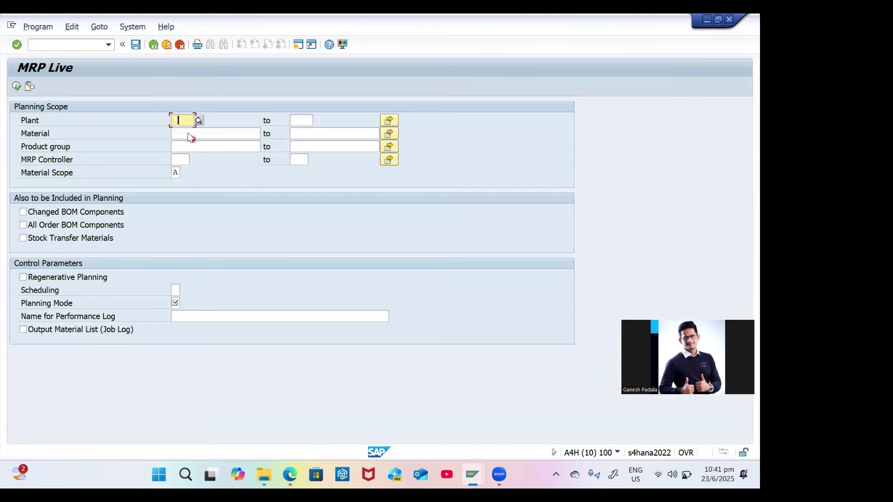
{"action": "left_click", "coordinate": [193, 136]}
{"action": "left_click", "coordinate": [194, 135]}
{"action": "left_click", "coordinate": [191, 144]}
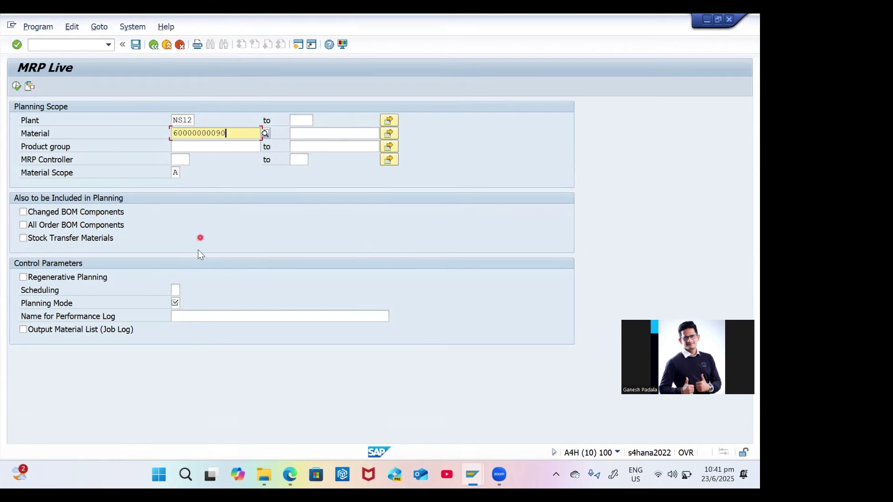
Set the planning mode to 1, Adapt Planning Data, and execute the MRP run.
{"action": "left_click", "coordinate": [186, 303]}
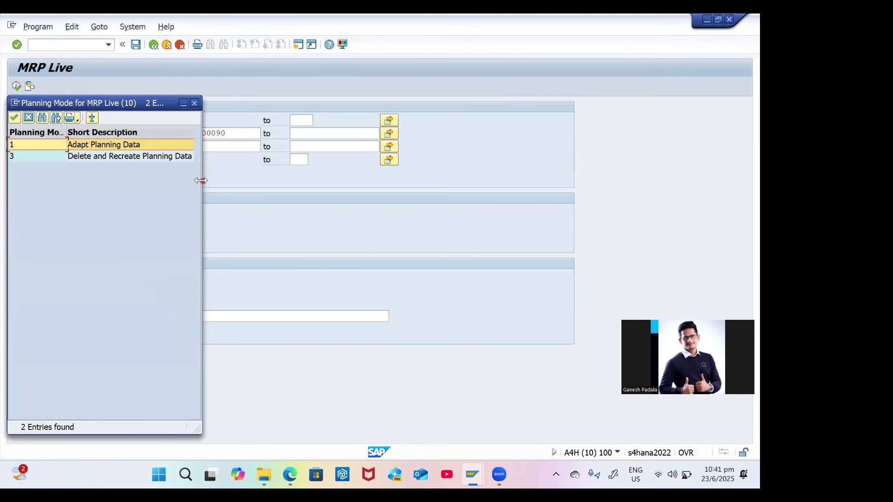
{"action": "left_click_drag", "start_coordinate": [200, 180], "coordinate": [282, 181]}
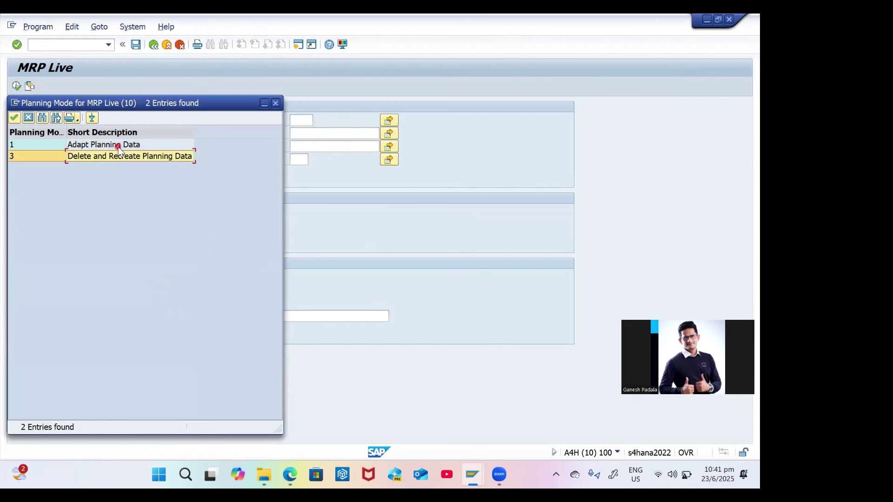
{"action": "double_click", "coordinate": [118, 146]}
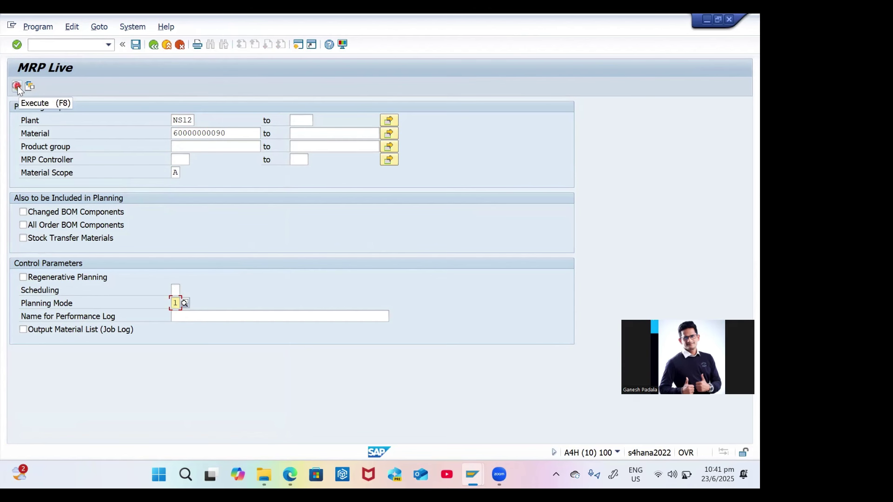
{"action": "left_click", "coordinate": [16, 88]}
{"action": "left_click", "coordinate": [15, 90]}
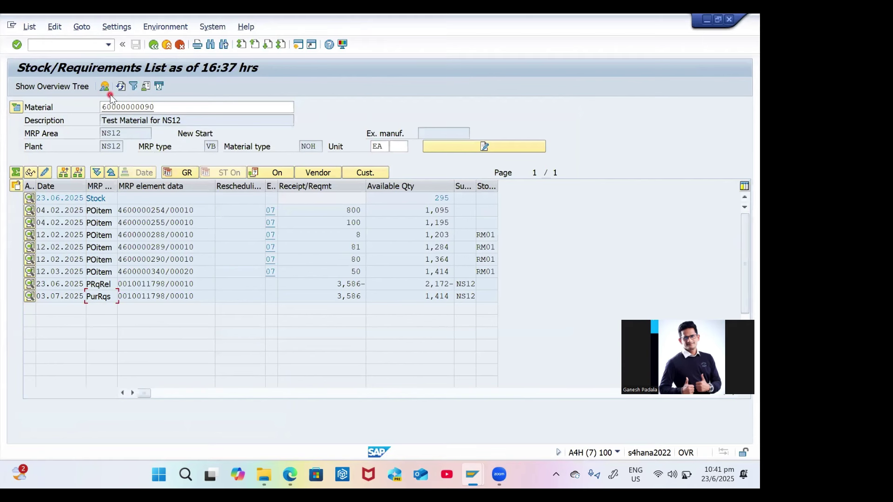
{"action": "left_click", "coordinate": [121, 87]}
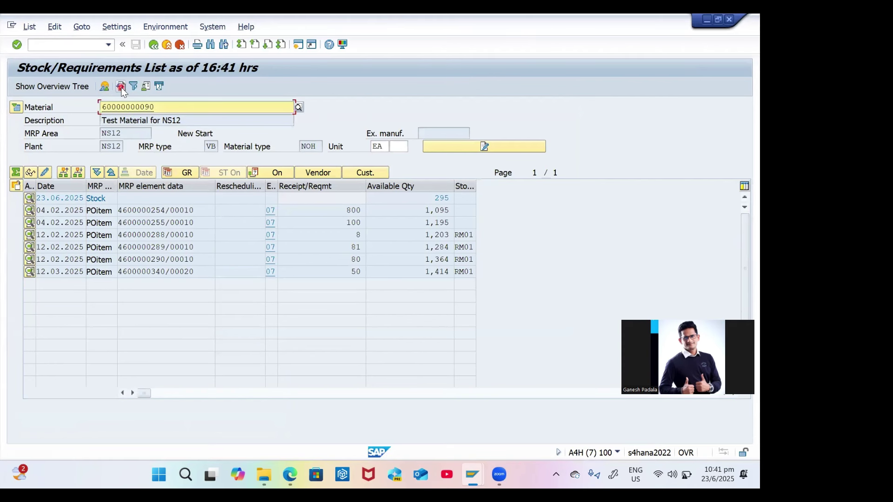
{"action": "left_click", "coordinate": [122, 88]}
{"action": "left_click", "coordinate": [121, 88]}
{"action": "left_click", "coordinate": [121, 88]}
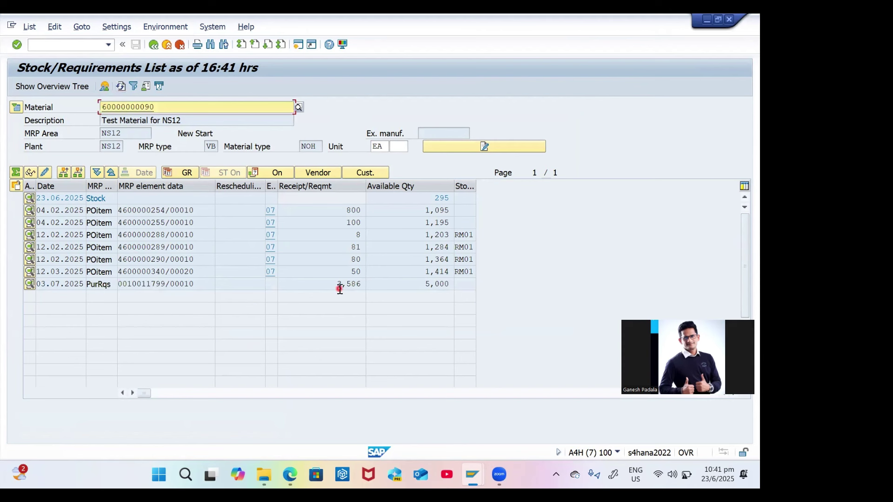
Check the vendor in the additional data of the purchase requisition dated 03.07.2025 and display the requisition document.
{"action": "double_click", "coordinate": [142, 284]}
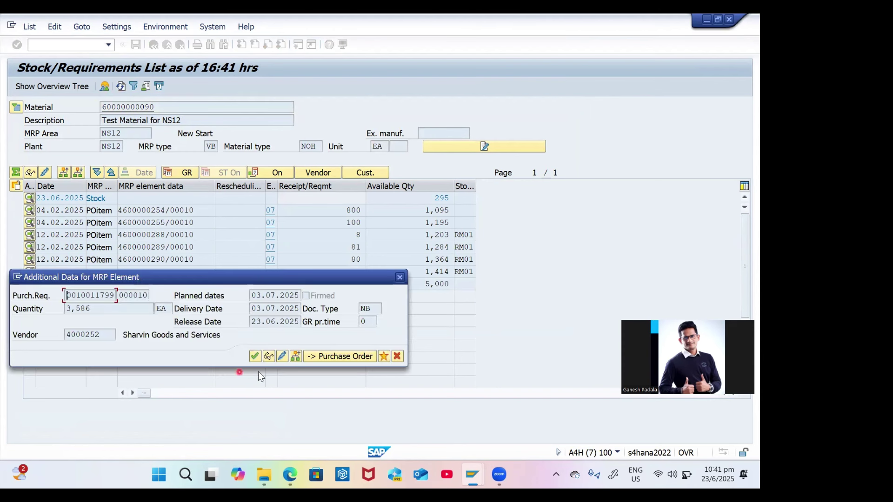
{"action": "left_click_drag", "start_coordinate": [113, 334], "coordinate": [55, 335]}
{"action": "left_click", "coordinate": [270, 358]}
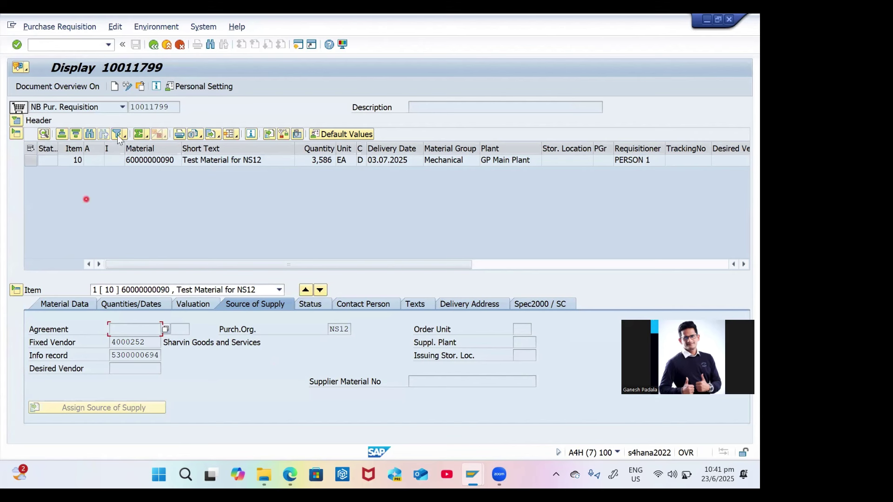
Open the info record from the requisition's source of supply and check its Auto.Srcg indicator and the Supply Option section in the general data.
{"action": "double_click", "coordinate": [135, 356]}
{"action": "left_click", "coordinate": [327, 304]}
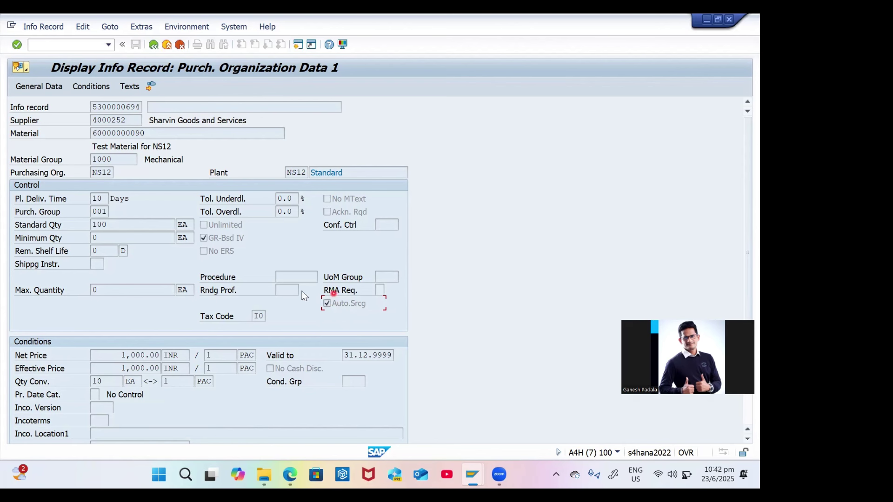
{"action": "left_click", "coordinate": [48, 87]}
{"action": "left_click", "coordinate": [253, 334]}
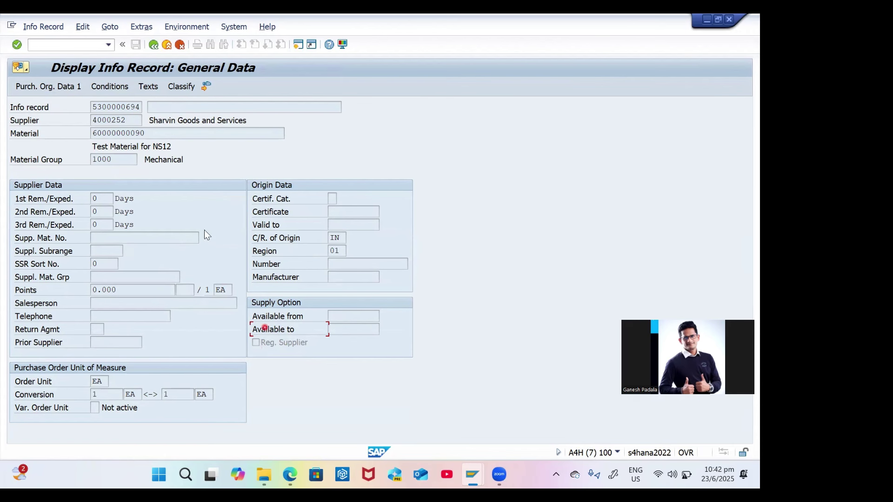
{"action": "left_click", "coordinate": [58, 86]}
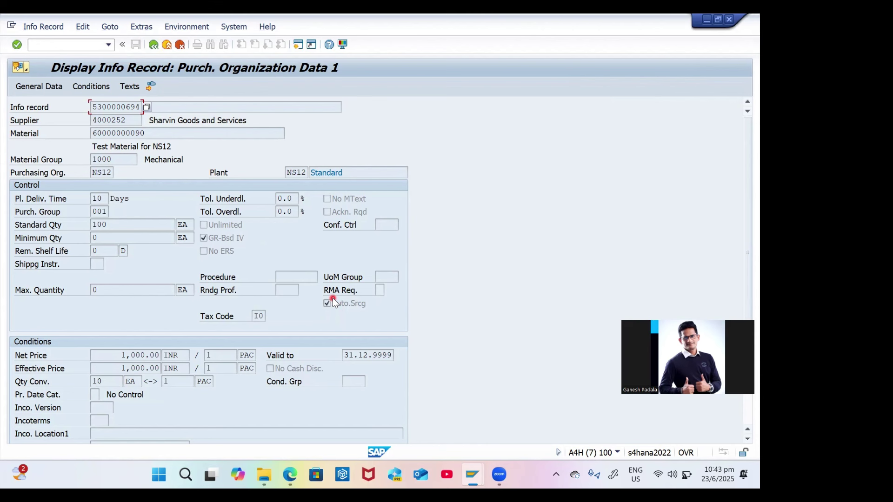
{"action": "left_click", "coordinate": [743, 311]}
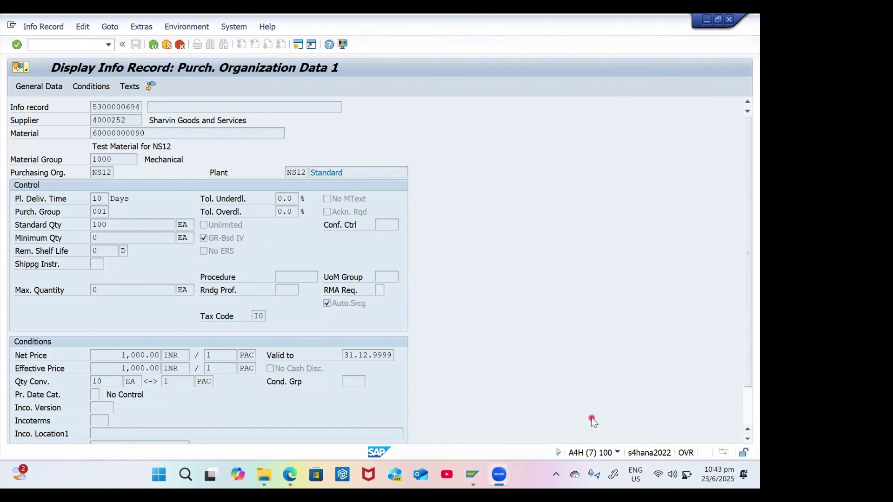